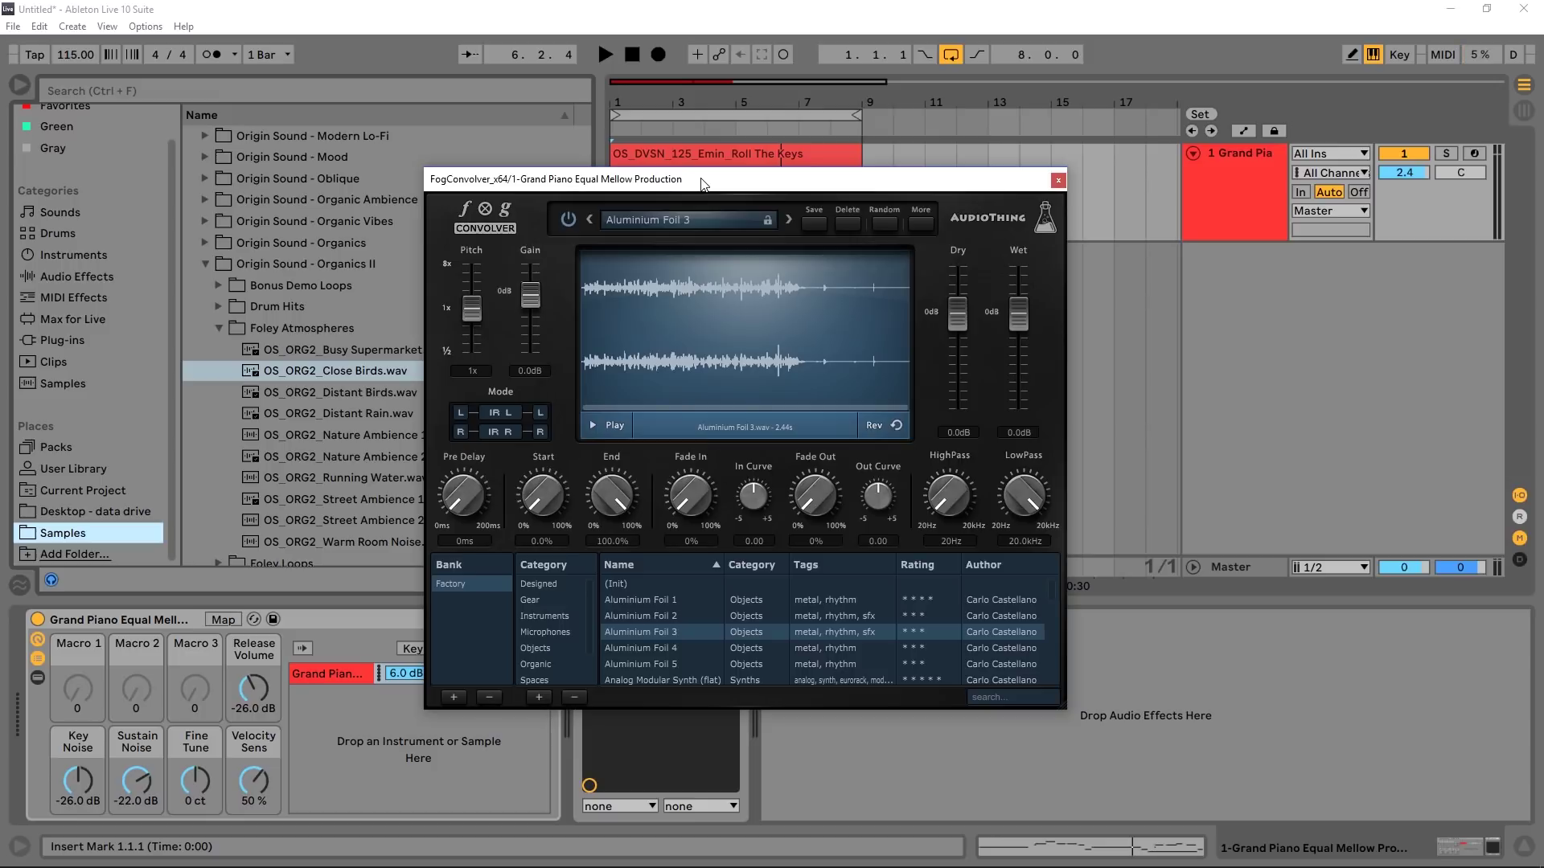
{"action": "key", "text": "space"}
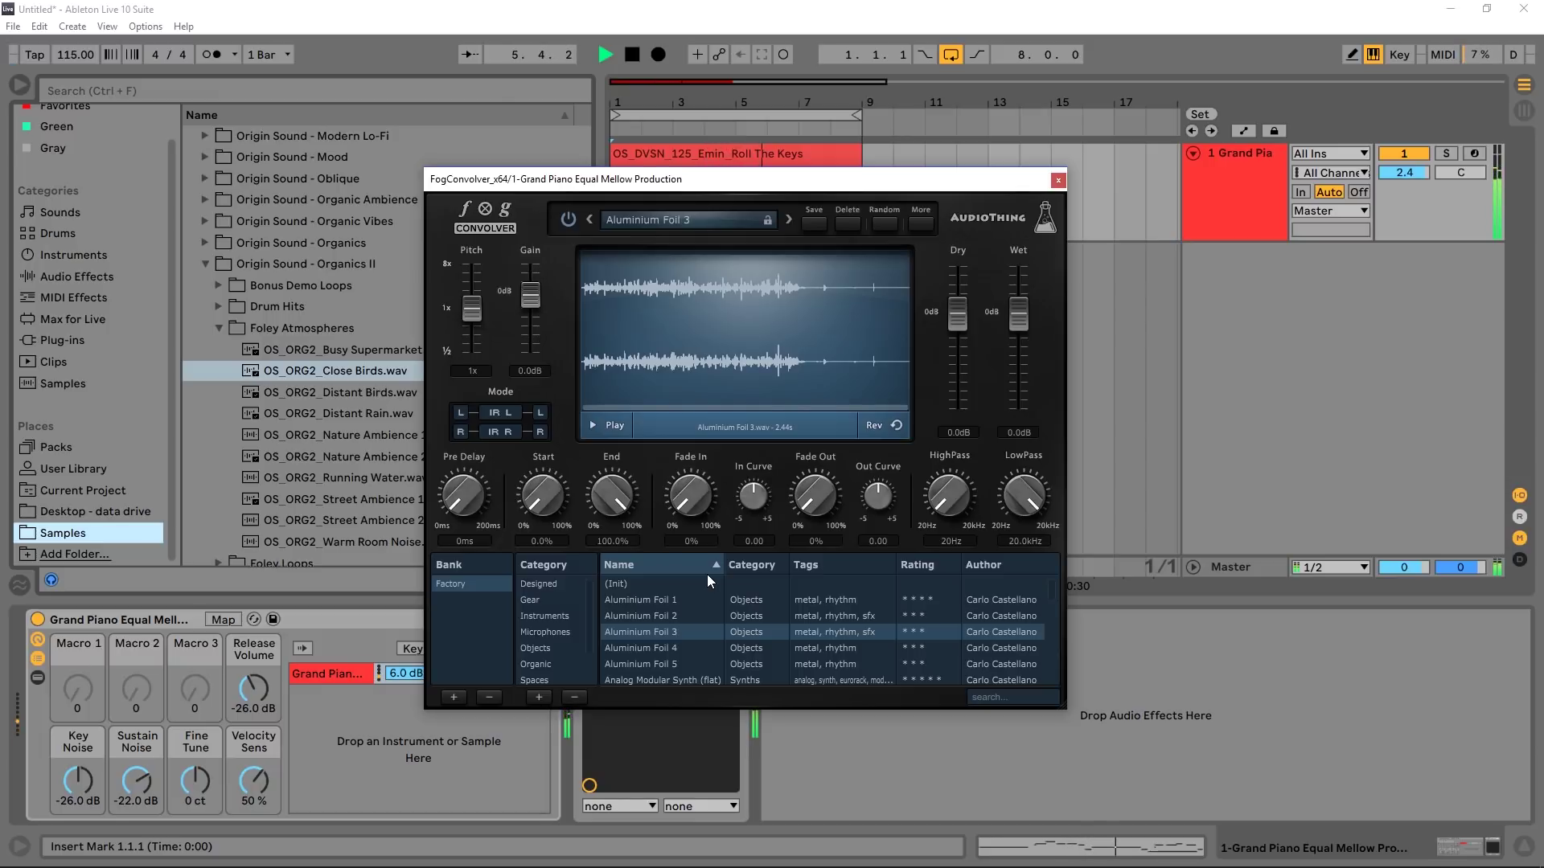
{"action": "key", "text": "space"}
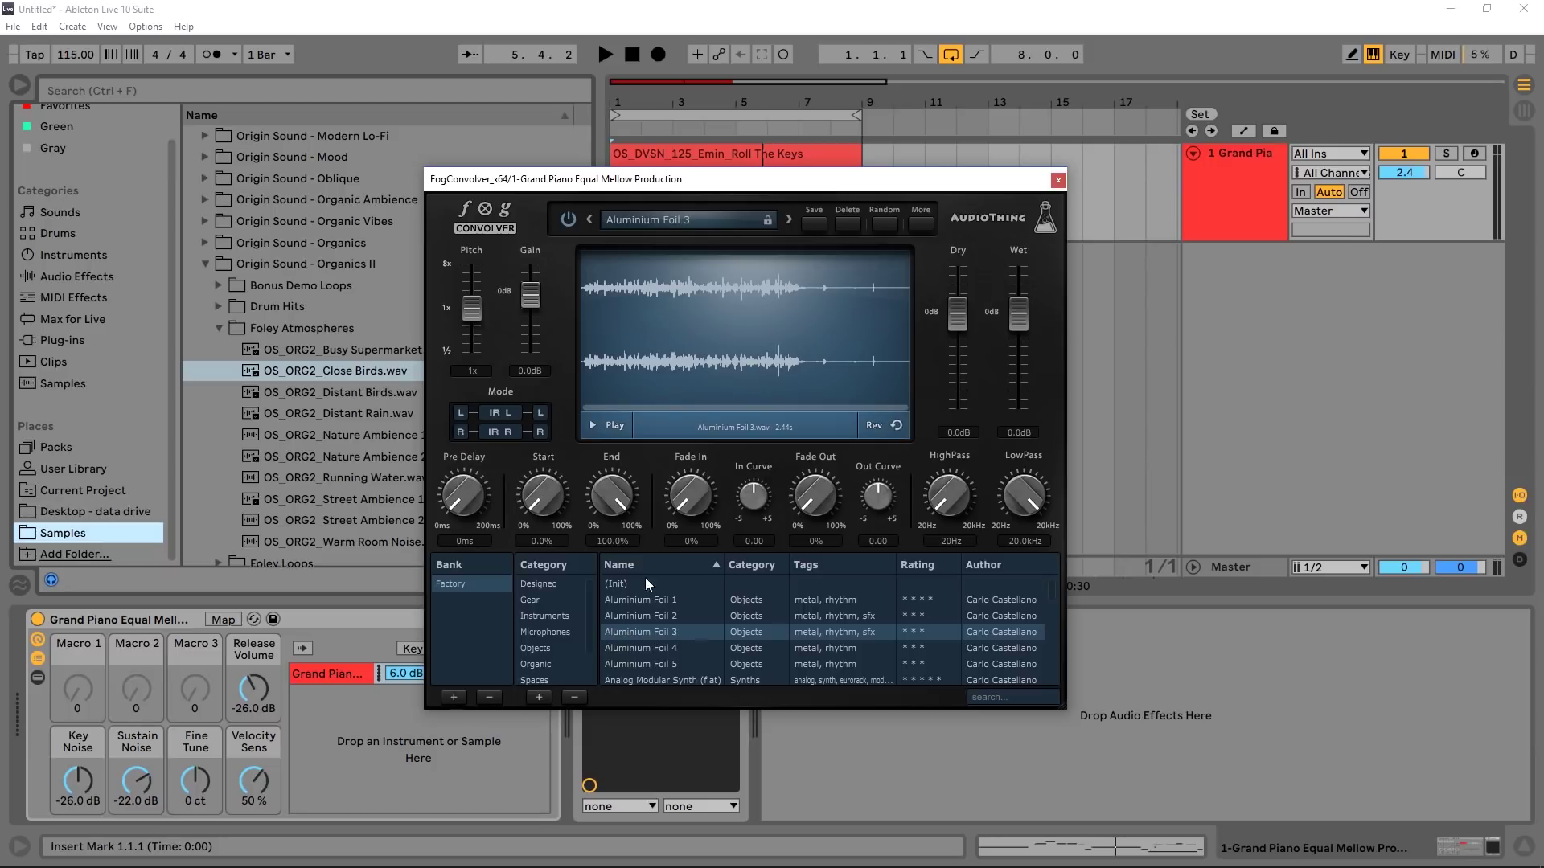
{"action": "left_click", "coordinate": [593, 426]}
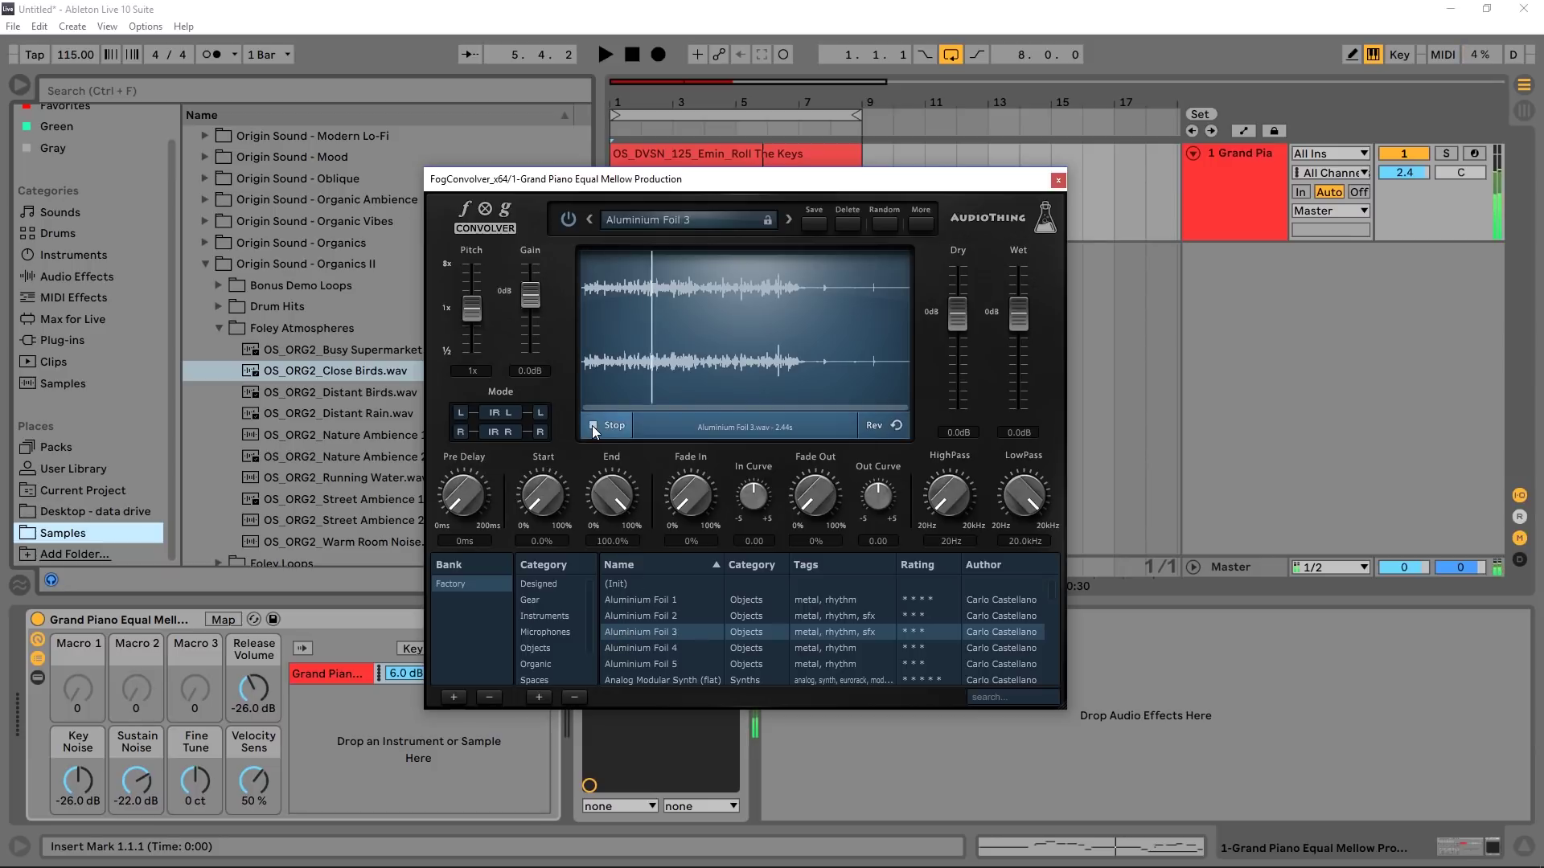
{"action": "left_click", "coordinate": [593, 426]}
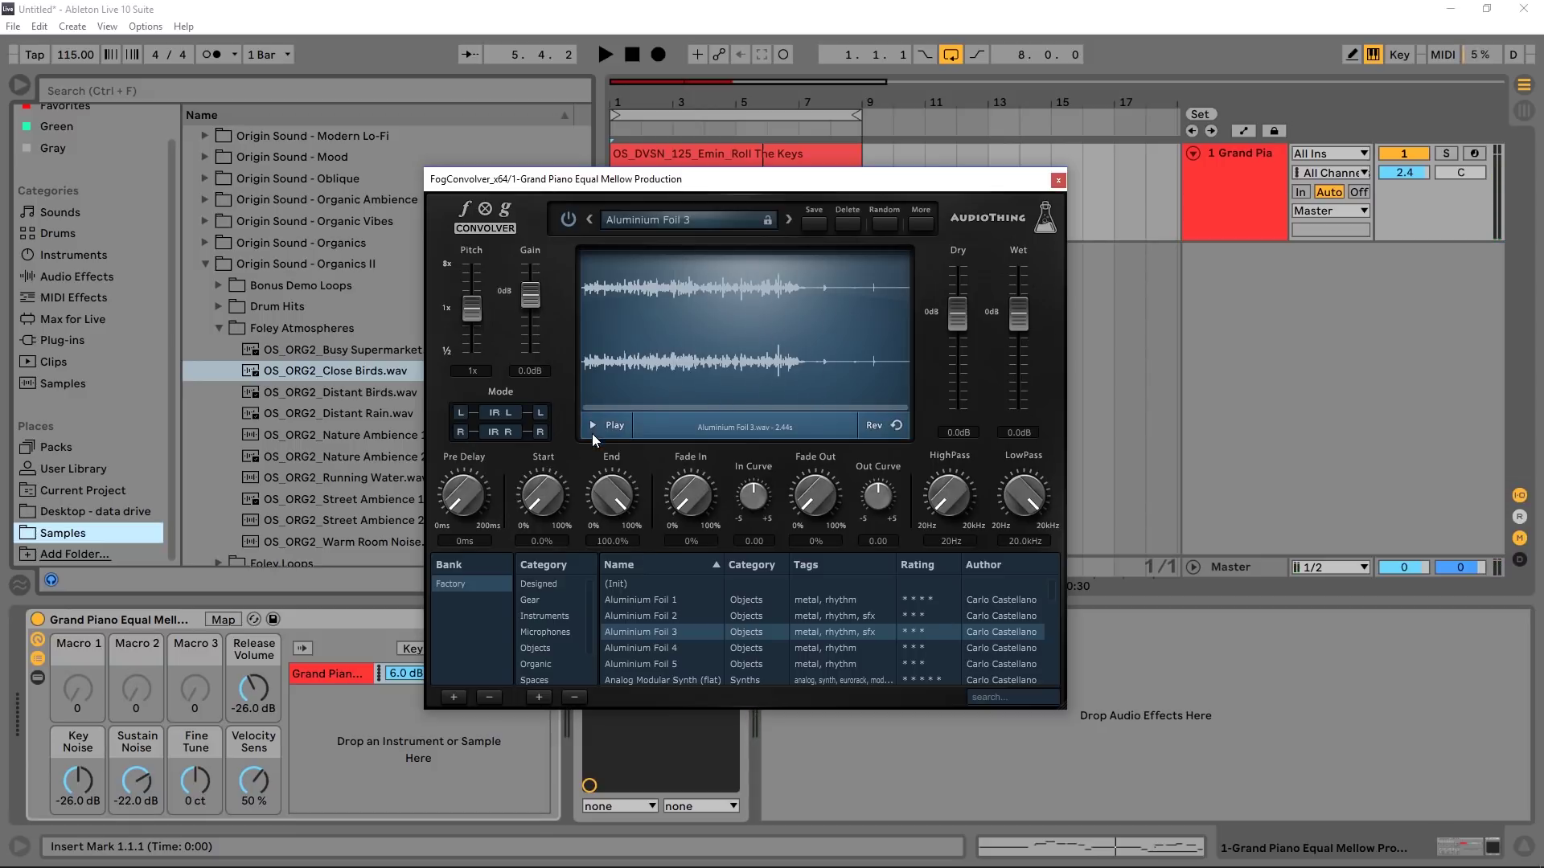
Step: Audition the Corridor and Dressing Room impulses from the Spaces category on the piano
{"action": "scroll", "coordinate": [564, 643], "scroll_direction": "down", "scroll_amount": 1}
{"action": "left_click", "coordinate": [563, 646]}
{"action": "left_click", "coordinate": [621, 603]}
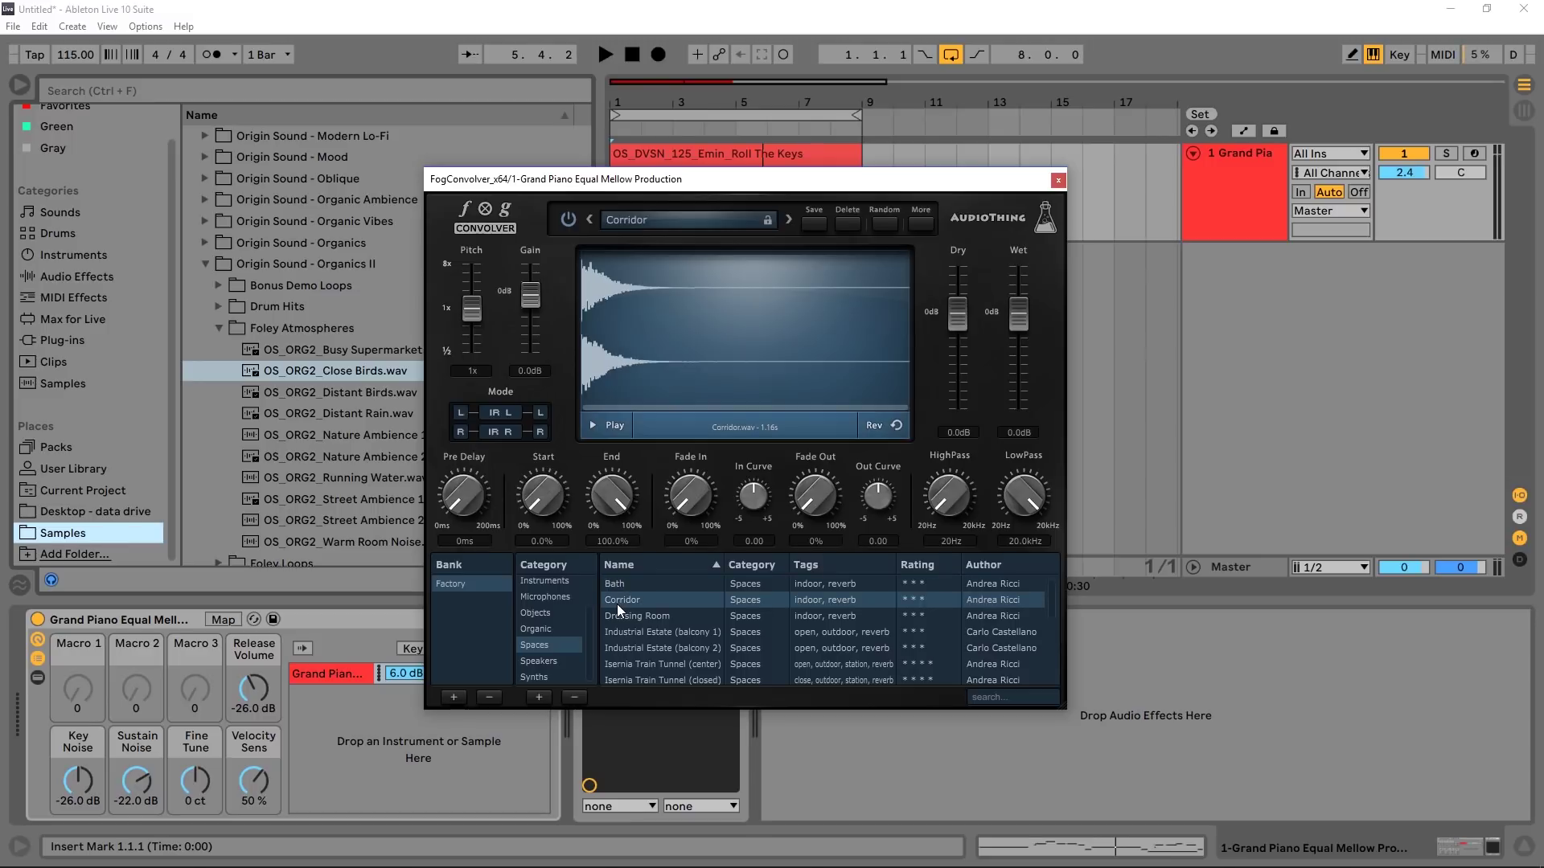
{"action": "key", "text": "space"}
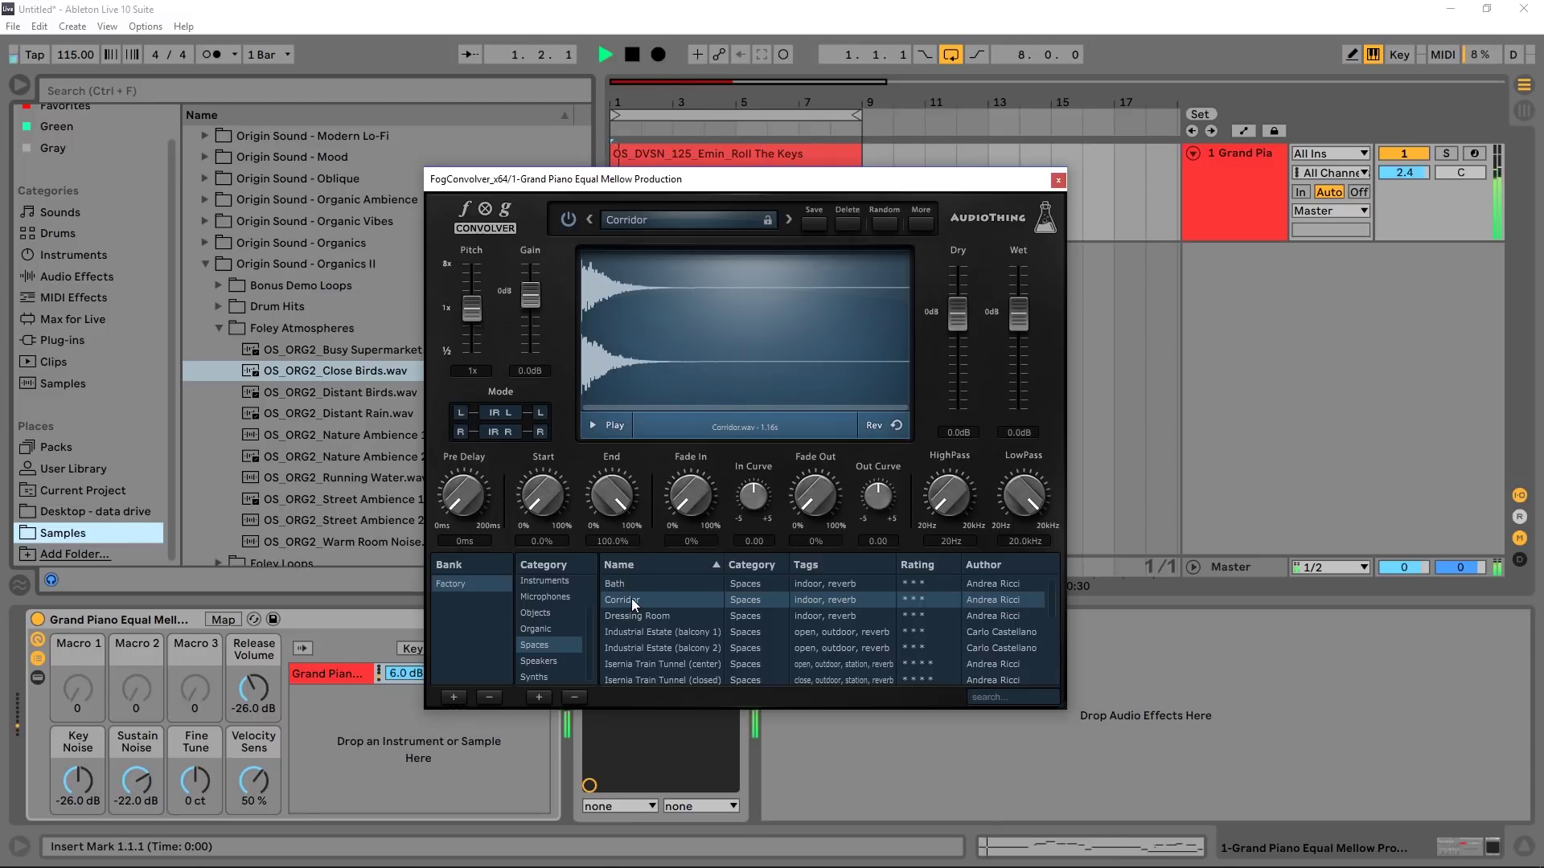
{"action": "left_click", "coordinate": [639, 619]}
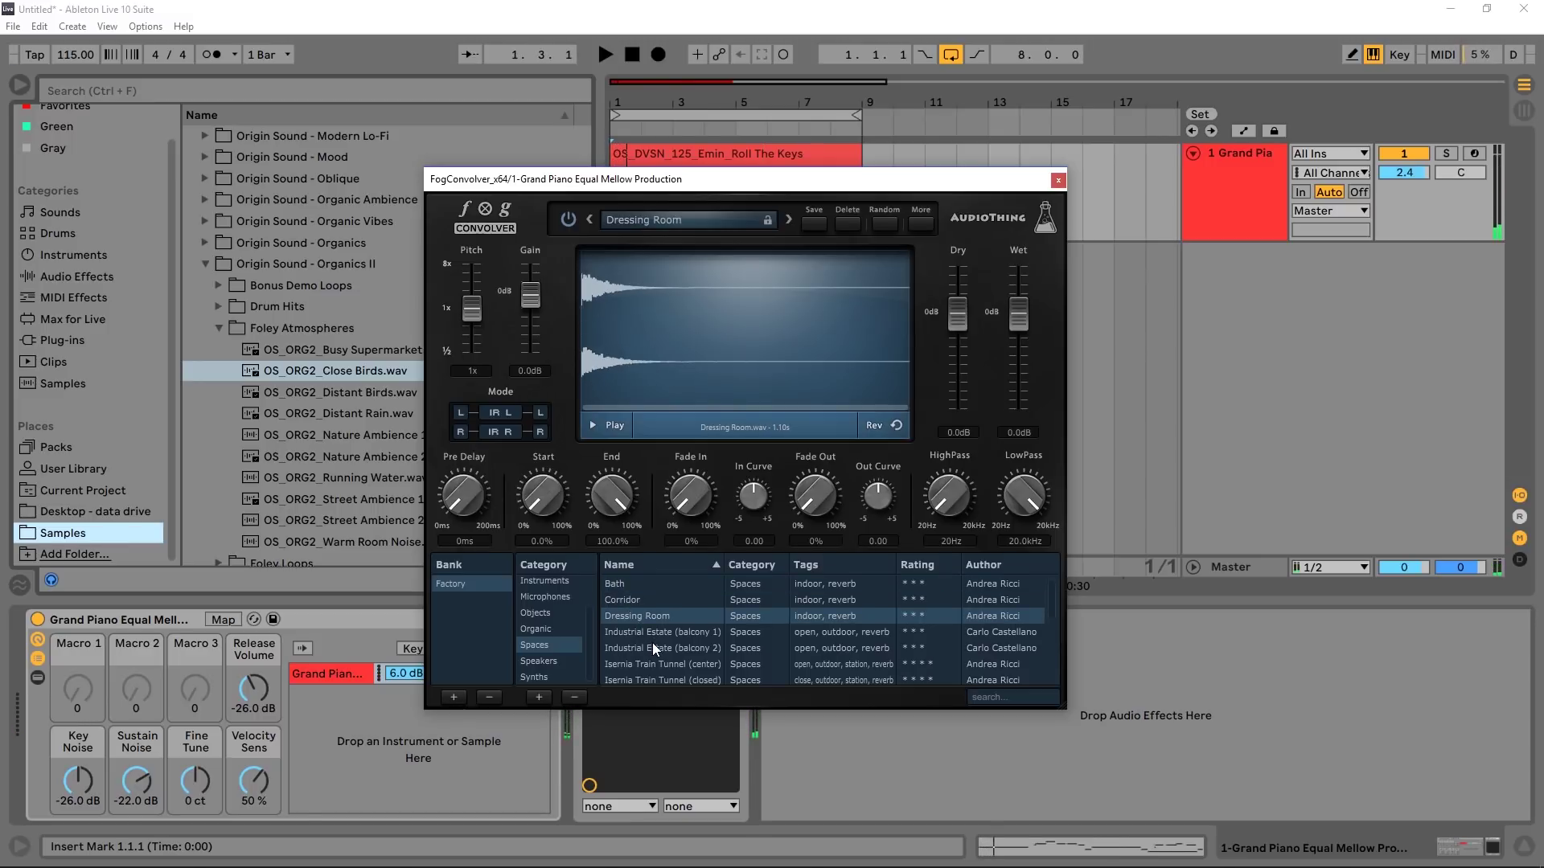
{"action": "key", "text": "space"}
Step: Preview Small Theater, then load and audition Piscina Mirabilis (balloon 2) as the impulse
{"action": "scroll", "coordinate": [653, 642], "scroll_direction": "down", "scroll_amount": 3}
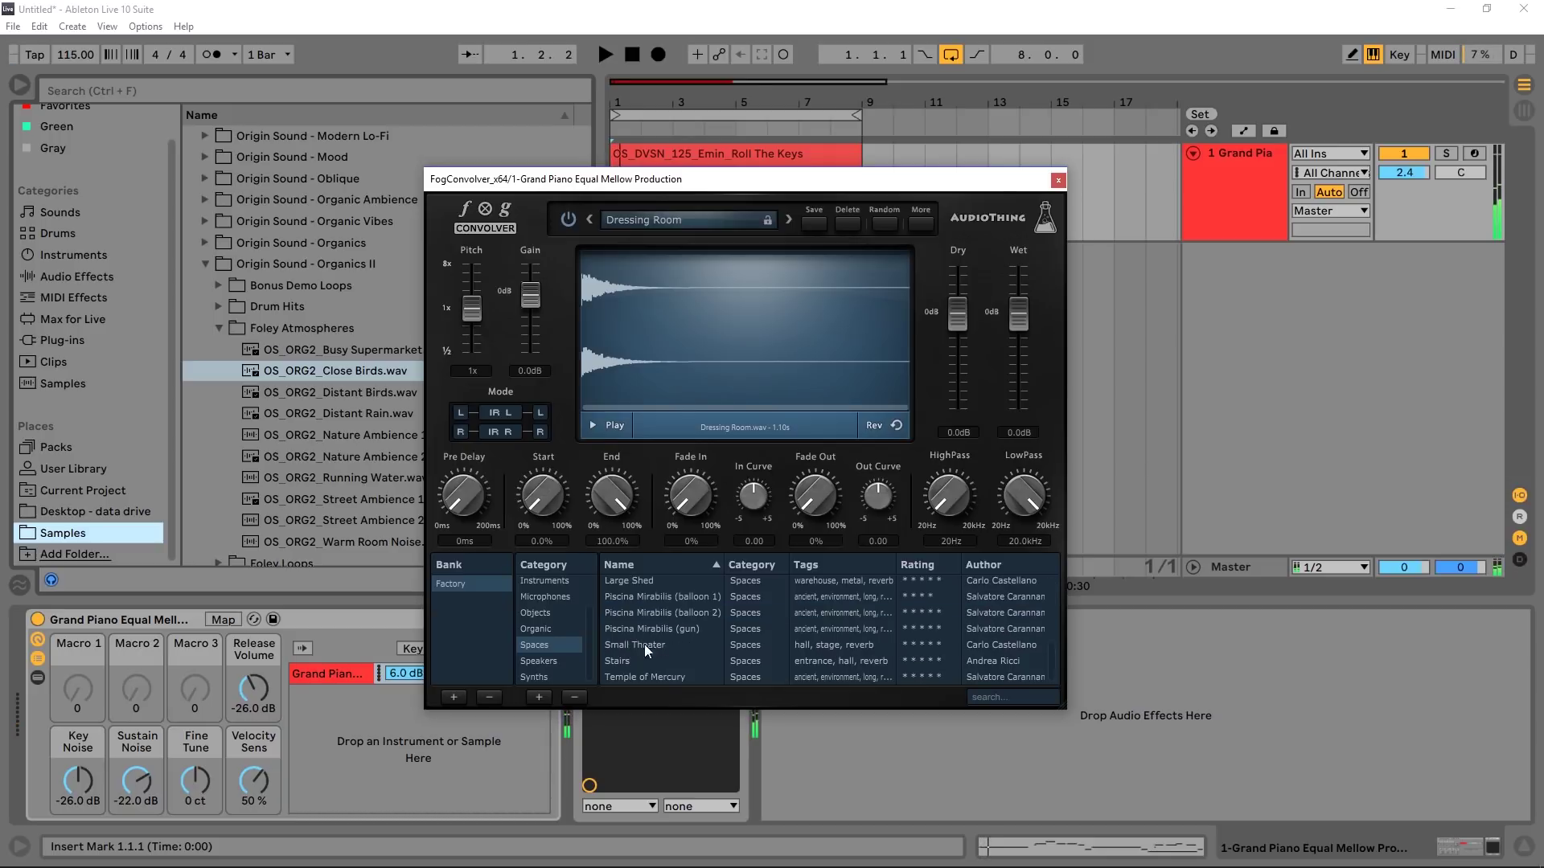
{"action": "left_click", "coordinate": [636, 645]}
{"action": "key", "text": "space"}
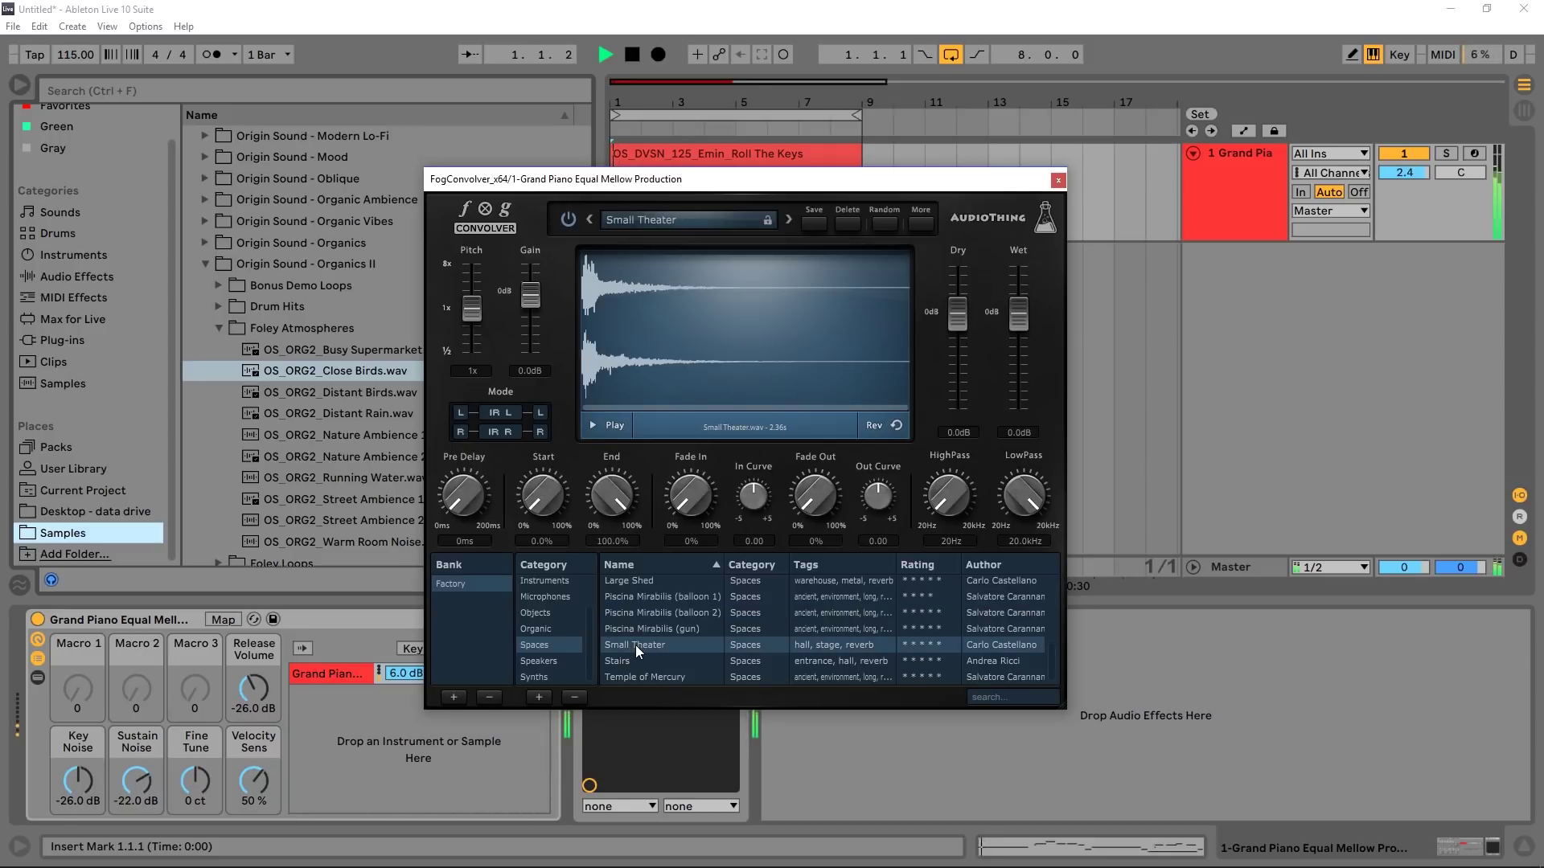
{"action": "key", "text": "space"}
{"action": "left_click", "coordinate": [640, 609]}
{"action": "key", "text": "space"}
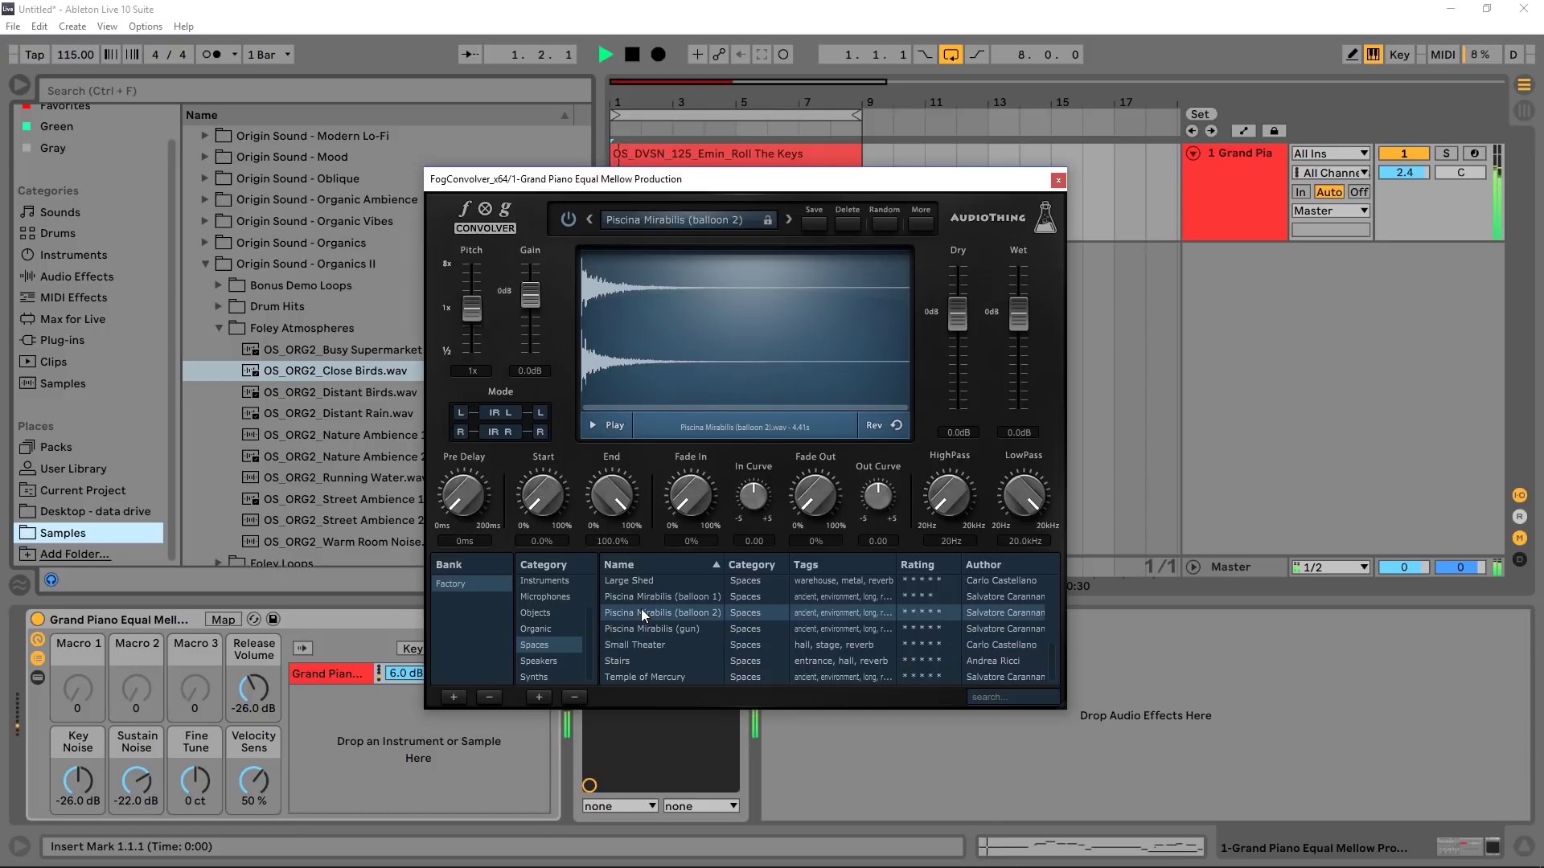
{"action": "key", "text": "space"}
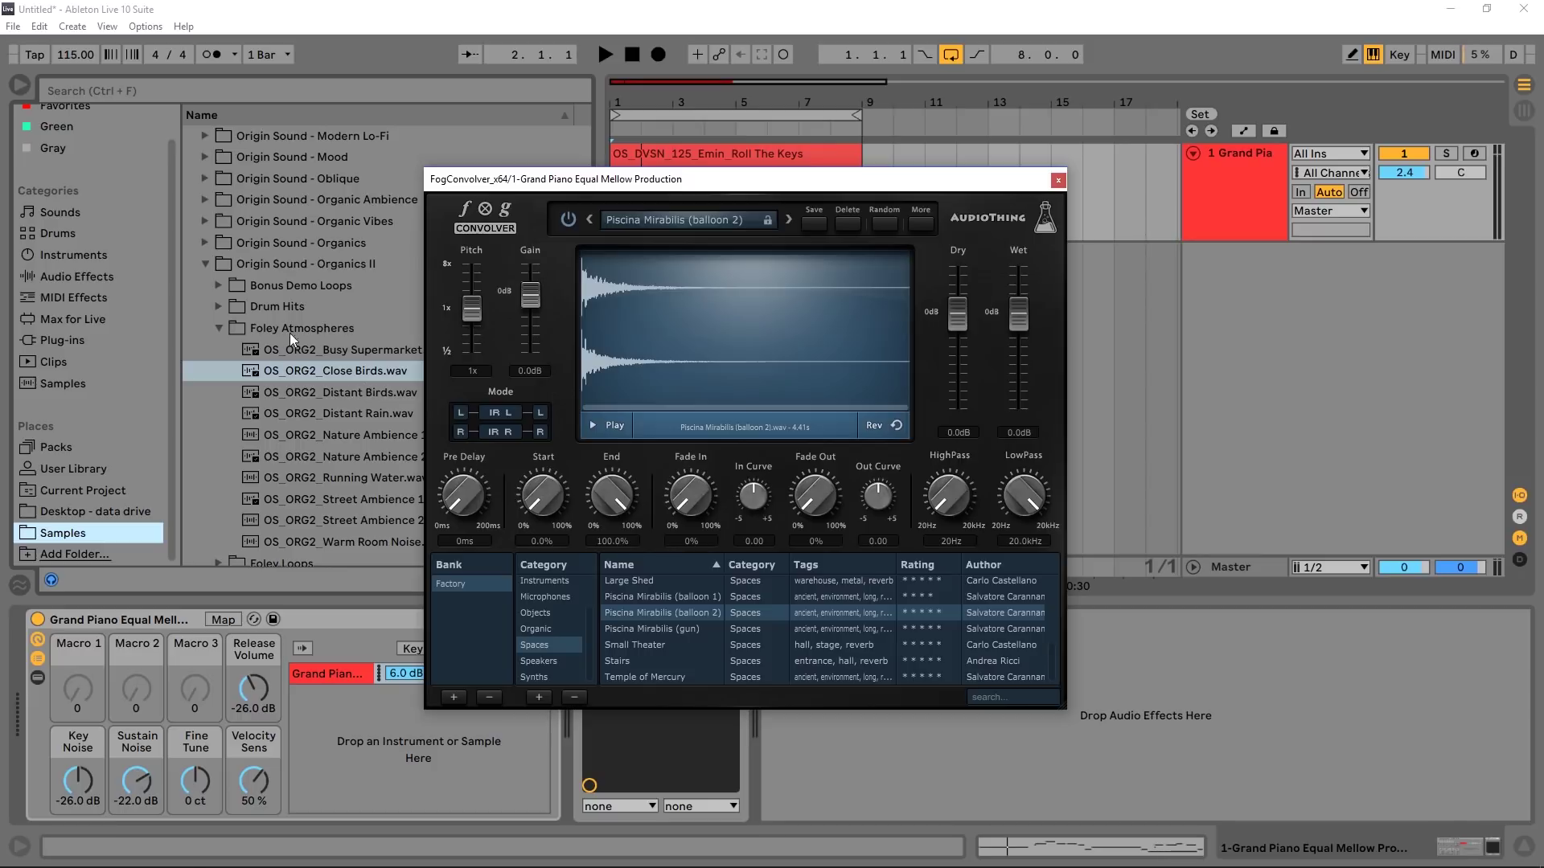
Step: Load OS_ORG2_Close Birds.wav as the Fog Convolver impulse, set Dry to -inf, and preview it
{"action": "left_click_drag", "start_coordinate": [325, 373], "coordinate": [689, 349]}
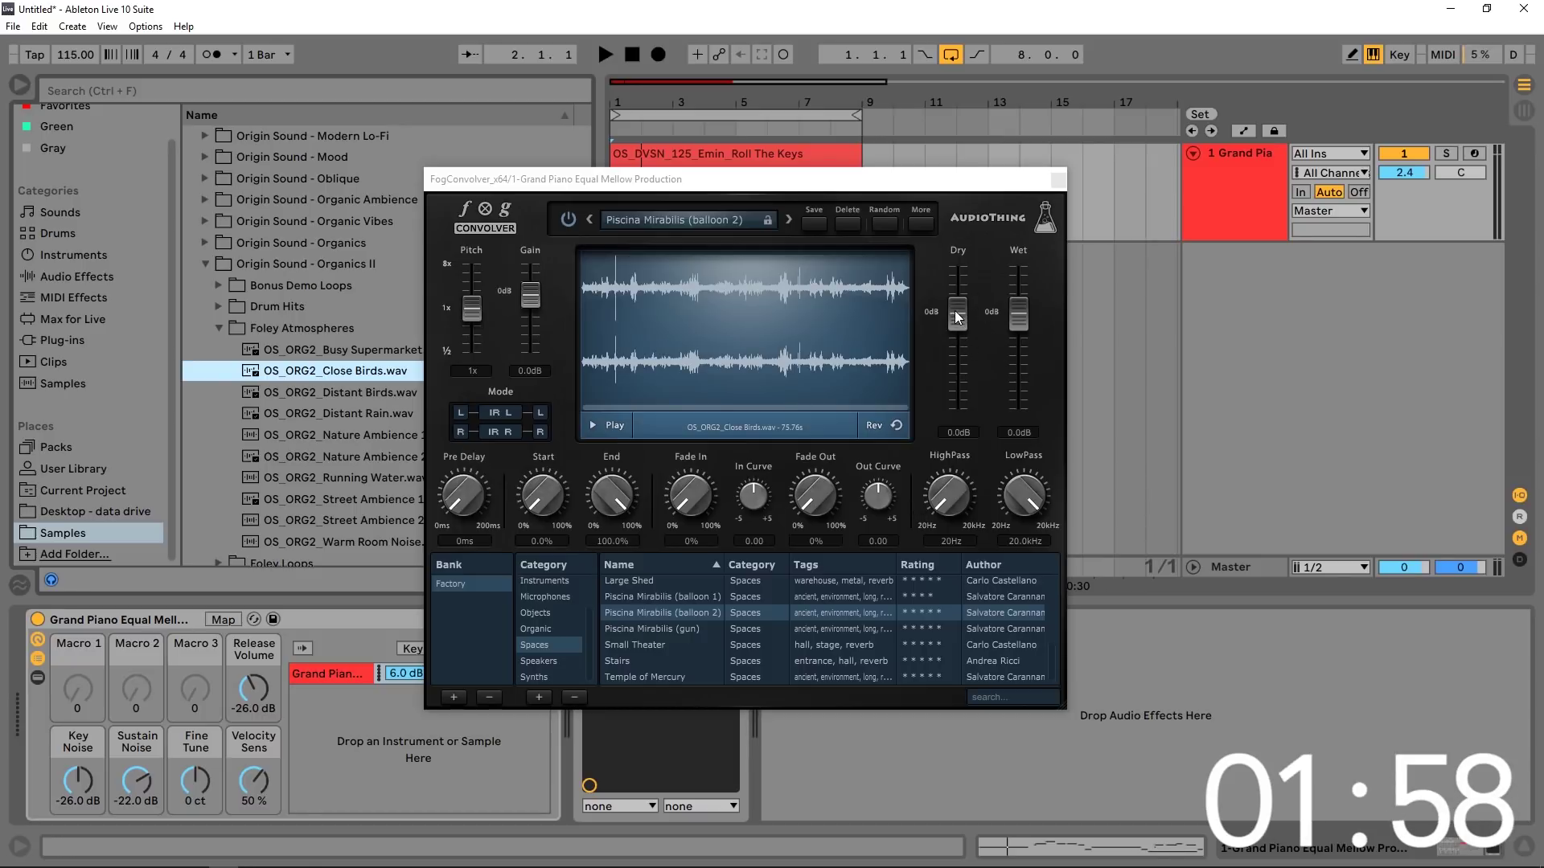
{"action": "left_click_drag", "start_coordinate": [954, 310], "coordinate": [963, 465]}
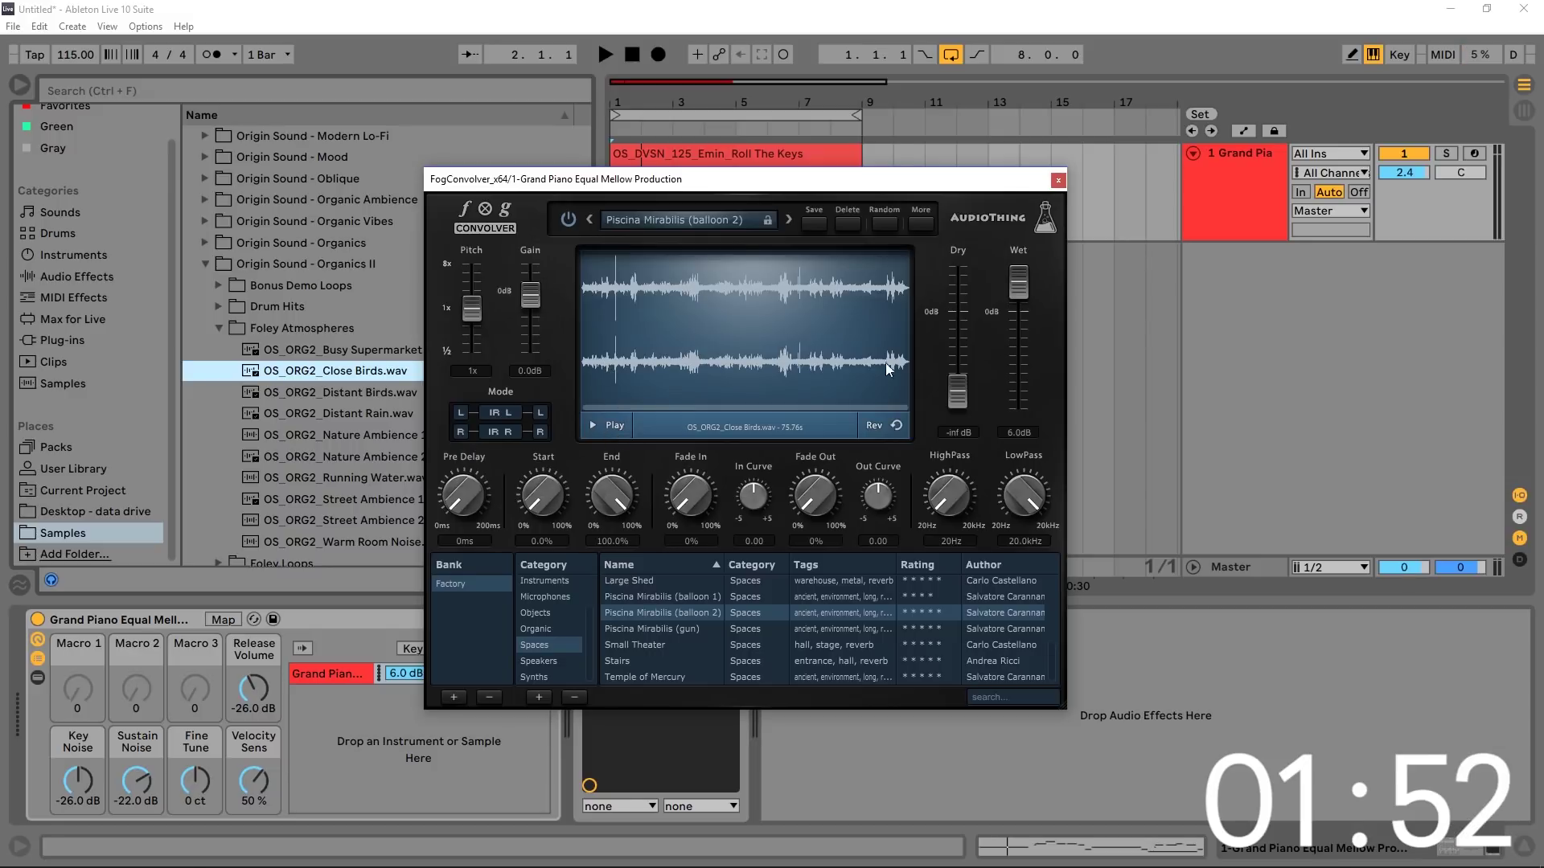
{"action": "left_click", "coordinate": [603, 426]}
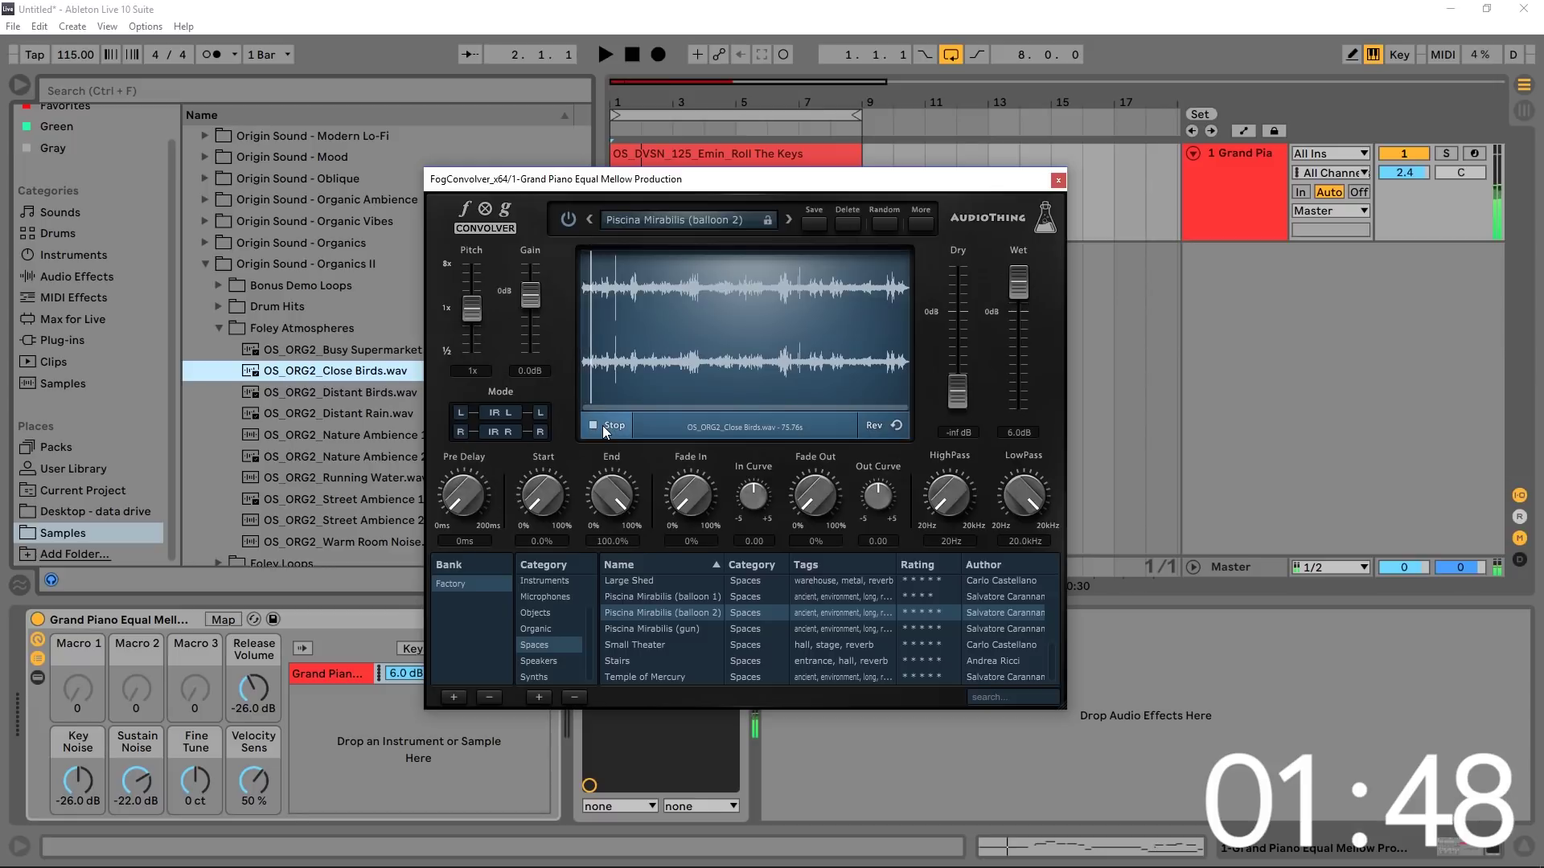
{"action": "left_click", "coordinate": [602, 426]}
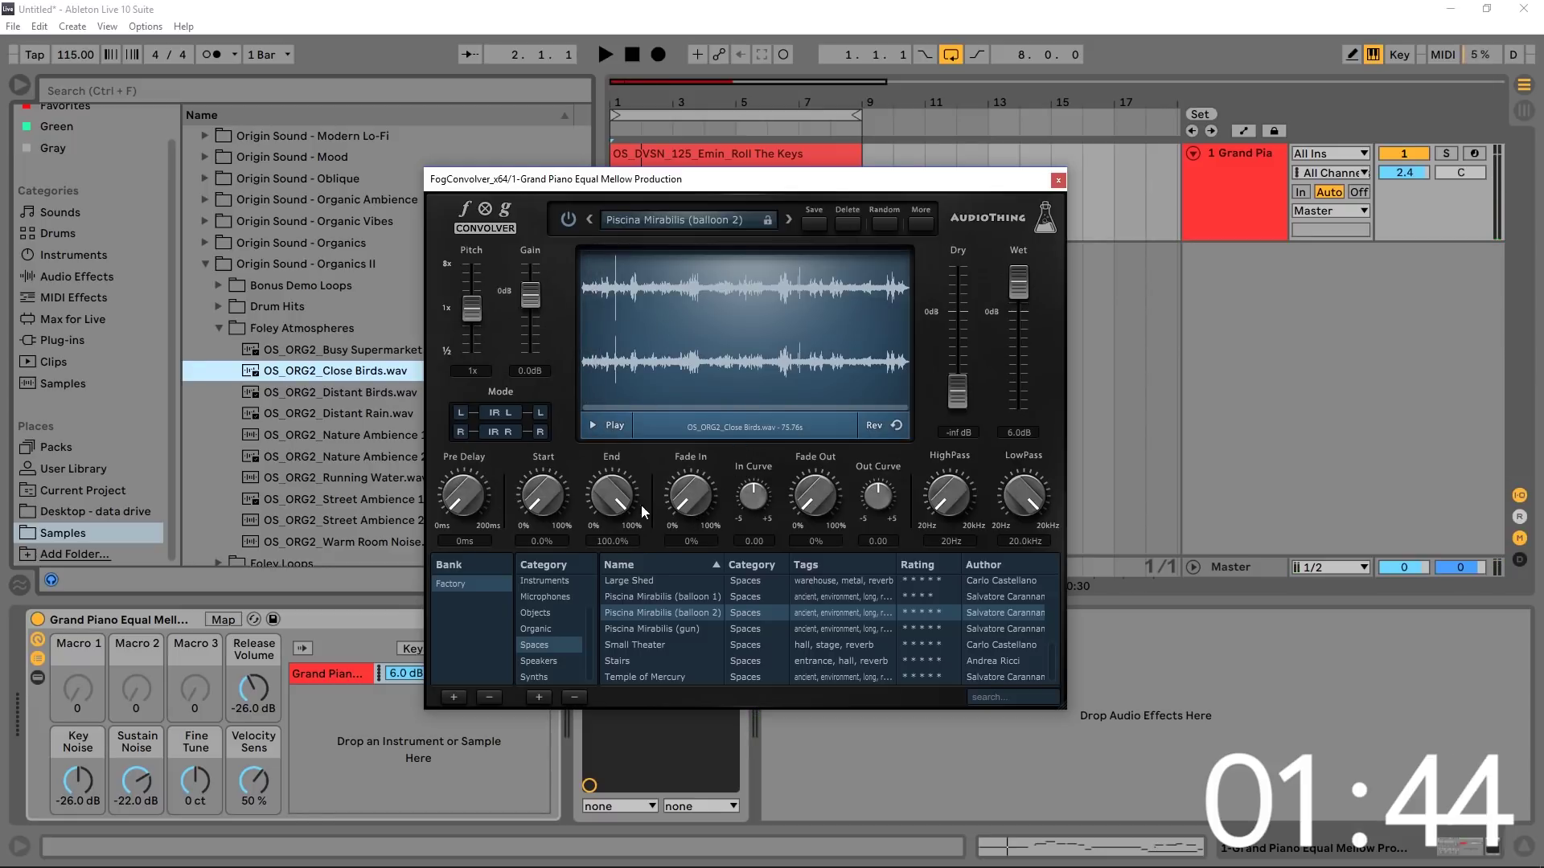
Step: Trim the Close Birds impulse end to 4.4% (3.34 s) and preview it
{"action": "left_click_drag", "start_coordinate": [598, 578], "coordinate": [620, 662]}
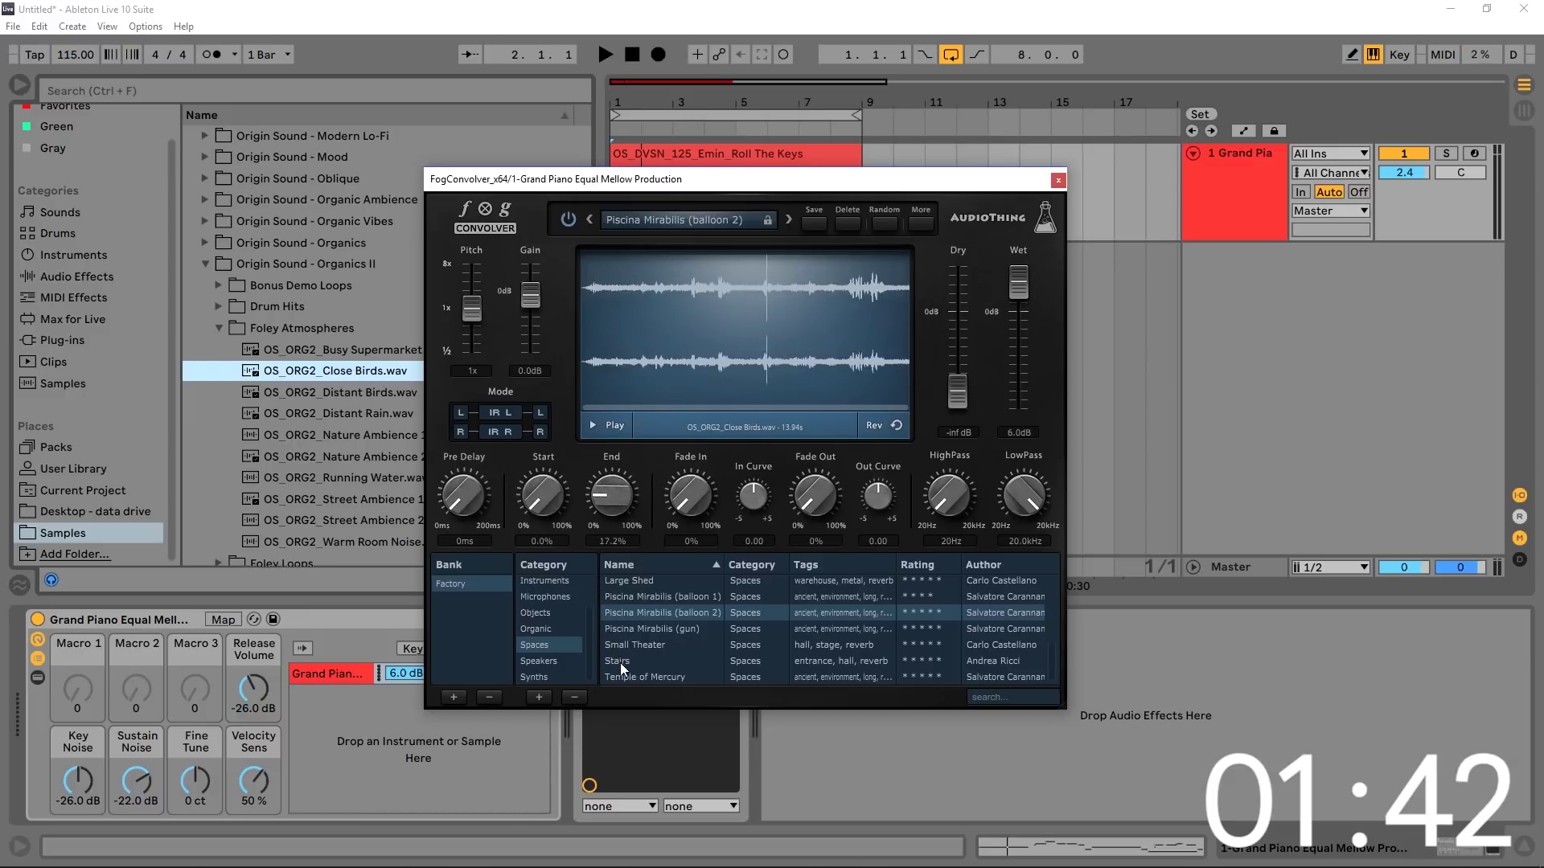
{"action": "left_click_drag", "start_coordinate": [606, 500], "coordinate": [608, 504]}
{"action": "left_click", "coordinate": [595, 424]}
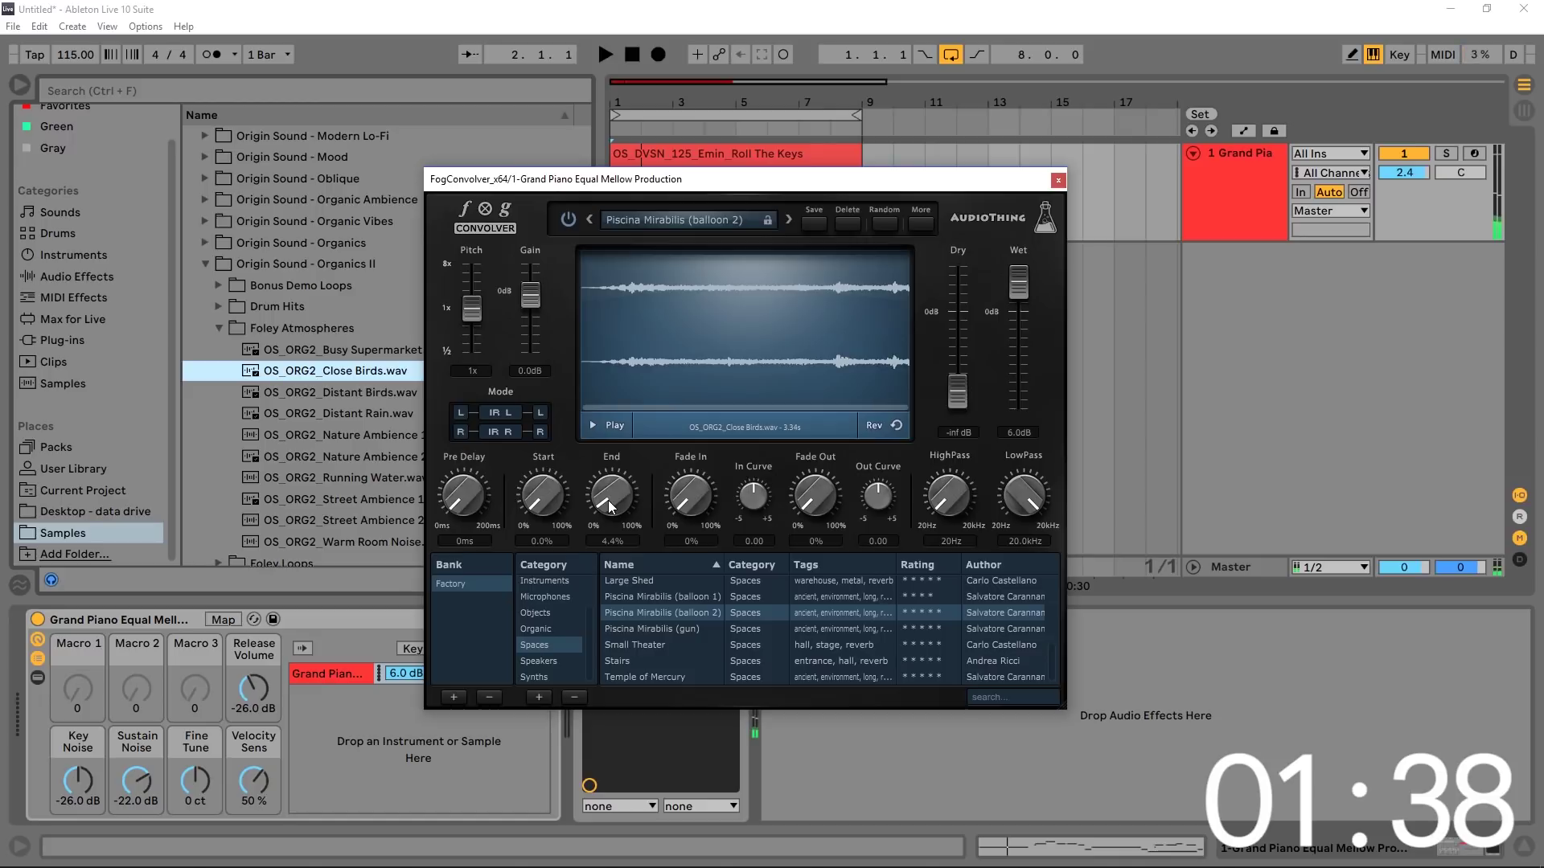
{"action": "left_click", "coordinate": [600, 432]}
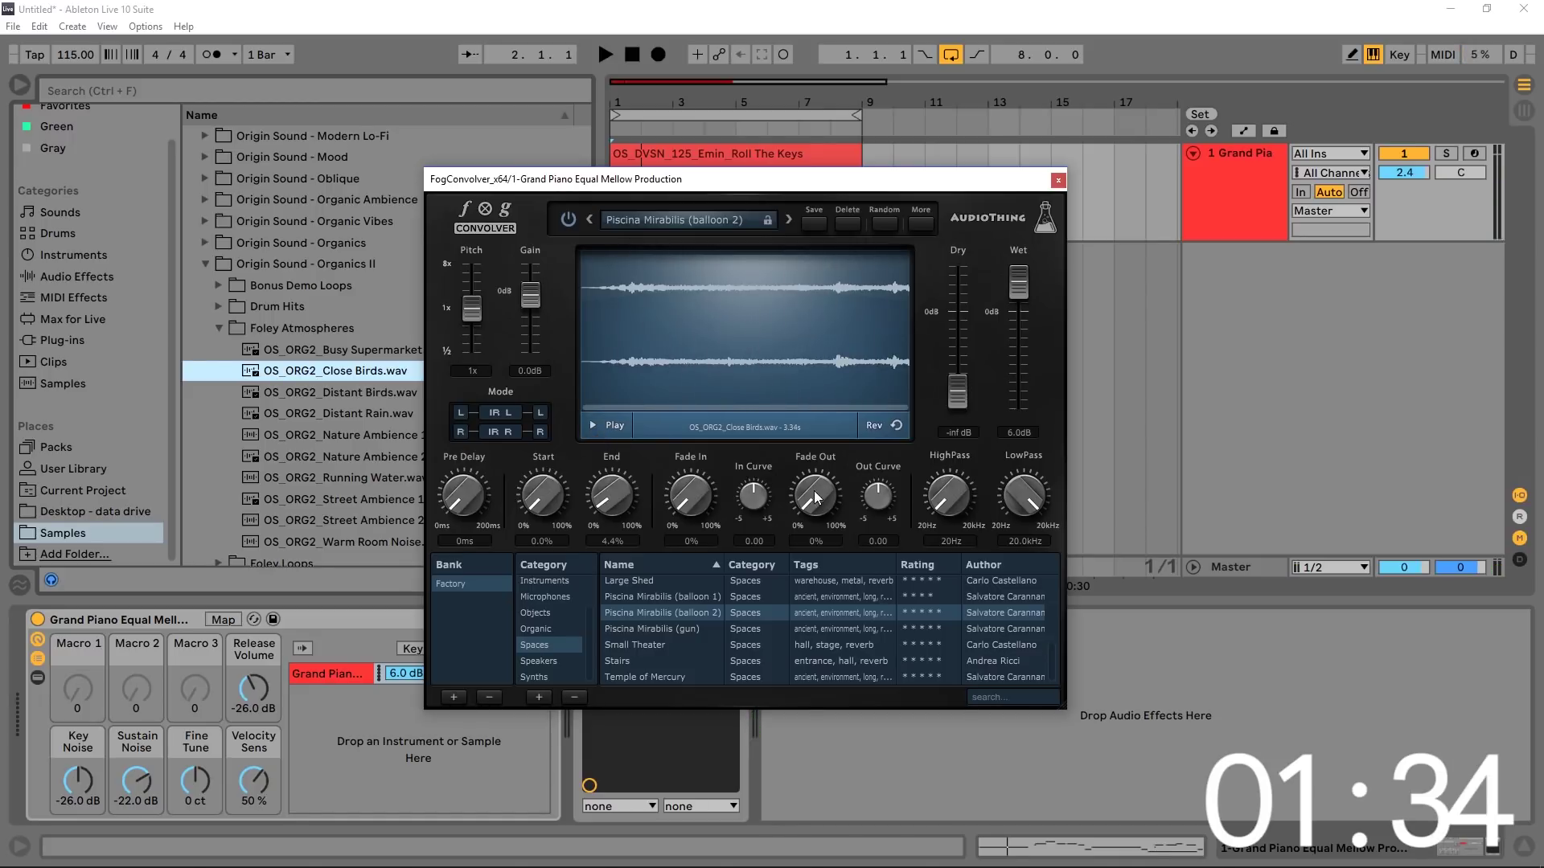
Step: Fade out the impulse tail with Out Curve 2.20 and preview the result
{"action": "left_click_drag", "start_coordinate": [810, 505], "coordinate": [839, 317]}
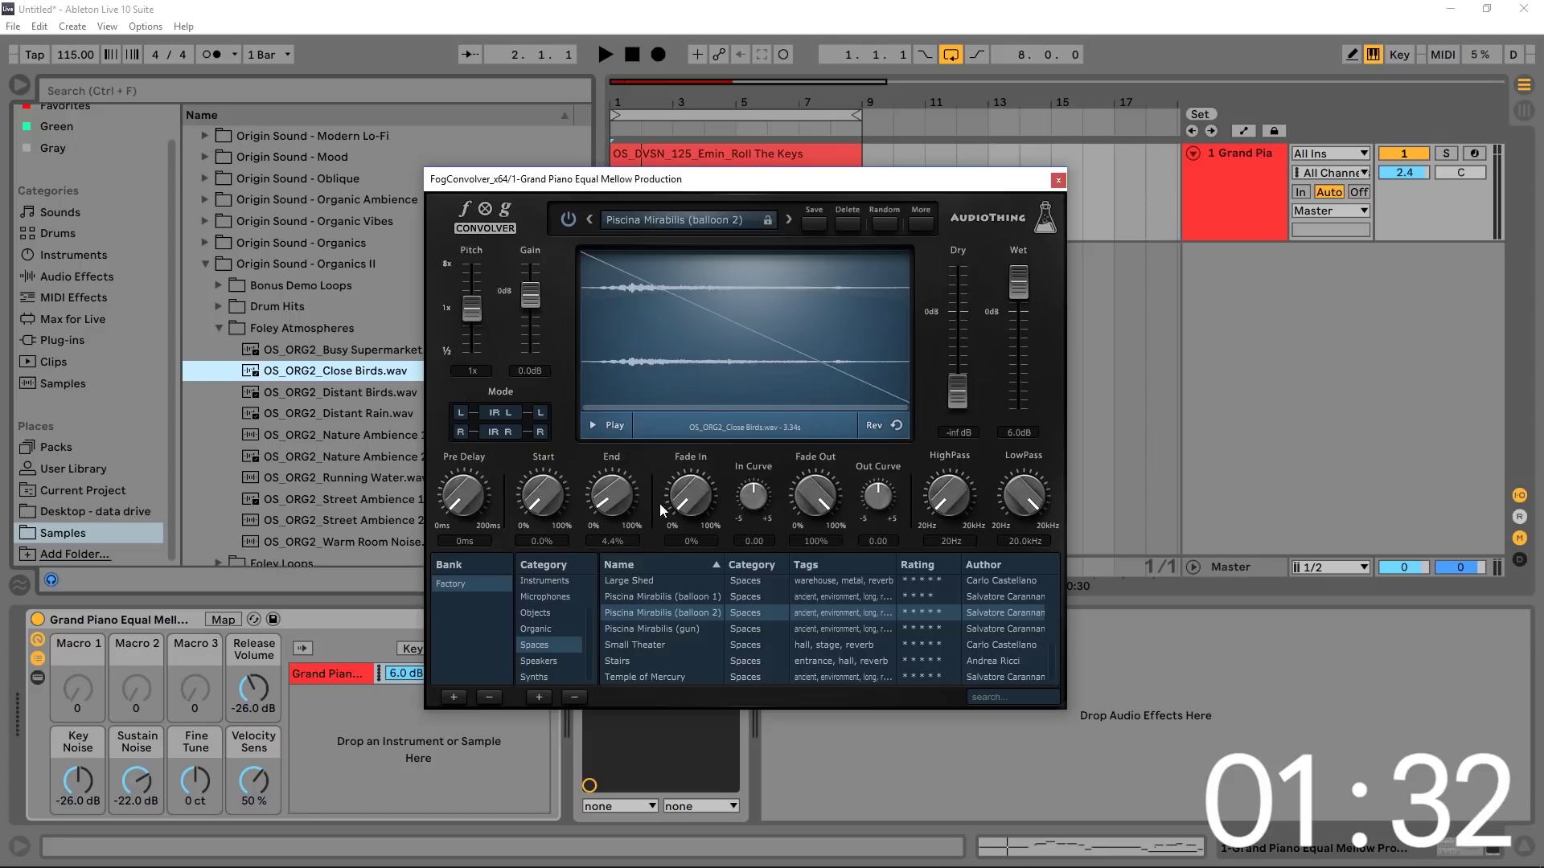
{"action": "left_click_drag", "start_coordinate": [883, 499], "coordinate": [887, 457]}
{"action": "left_click", "coordinate": [618, 427]}
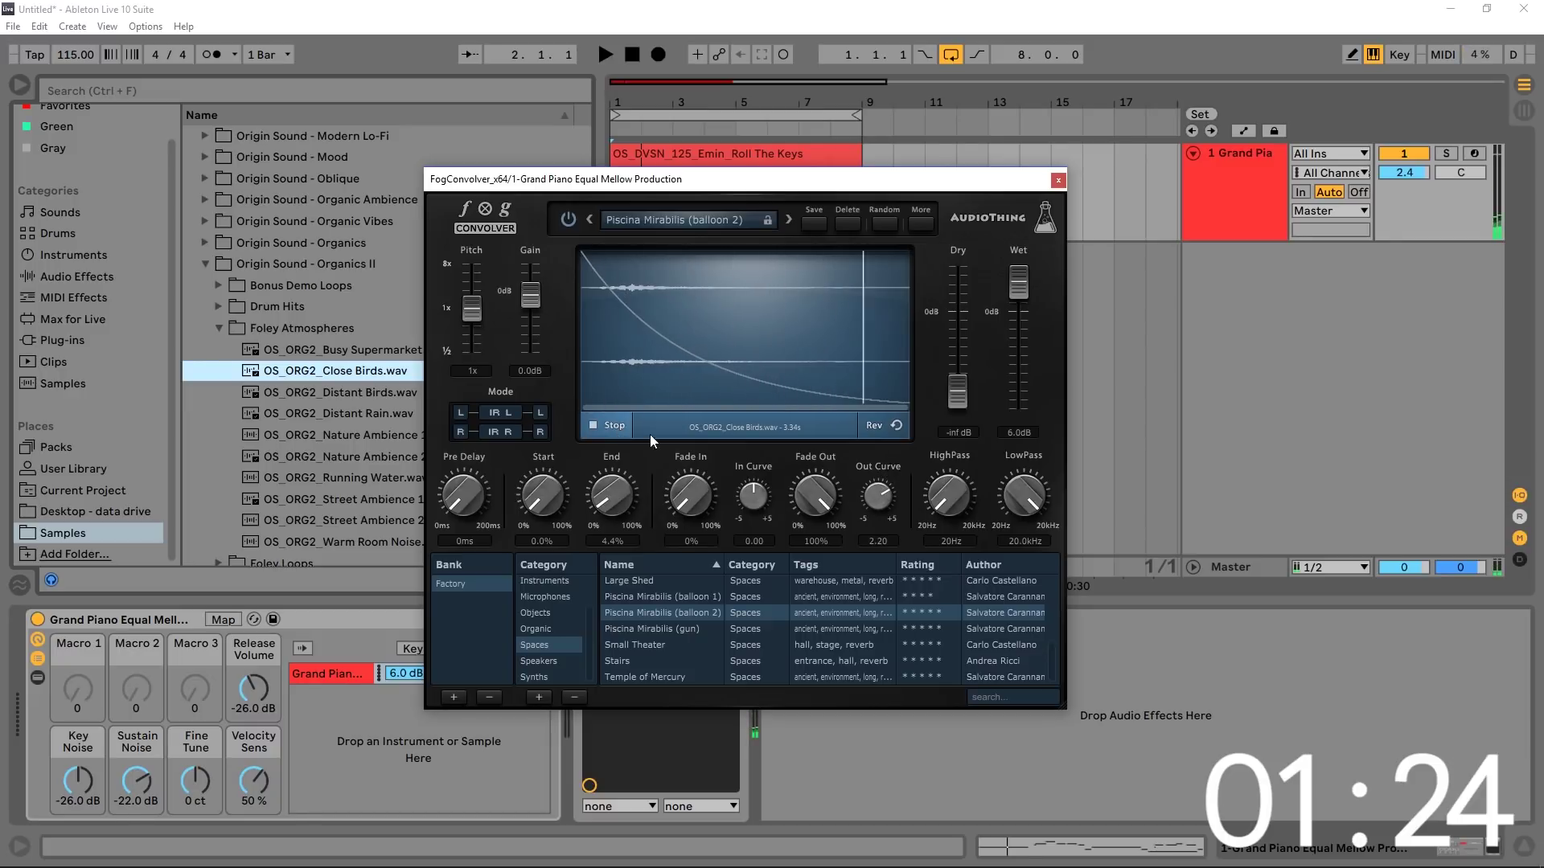
Step: Raise the impulse HighPass to 2.2 kHz and audition the sample
{"action": "left_click_drag", "start_coordinate": [955, 506], "coordinate": [952, 418]}
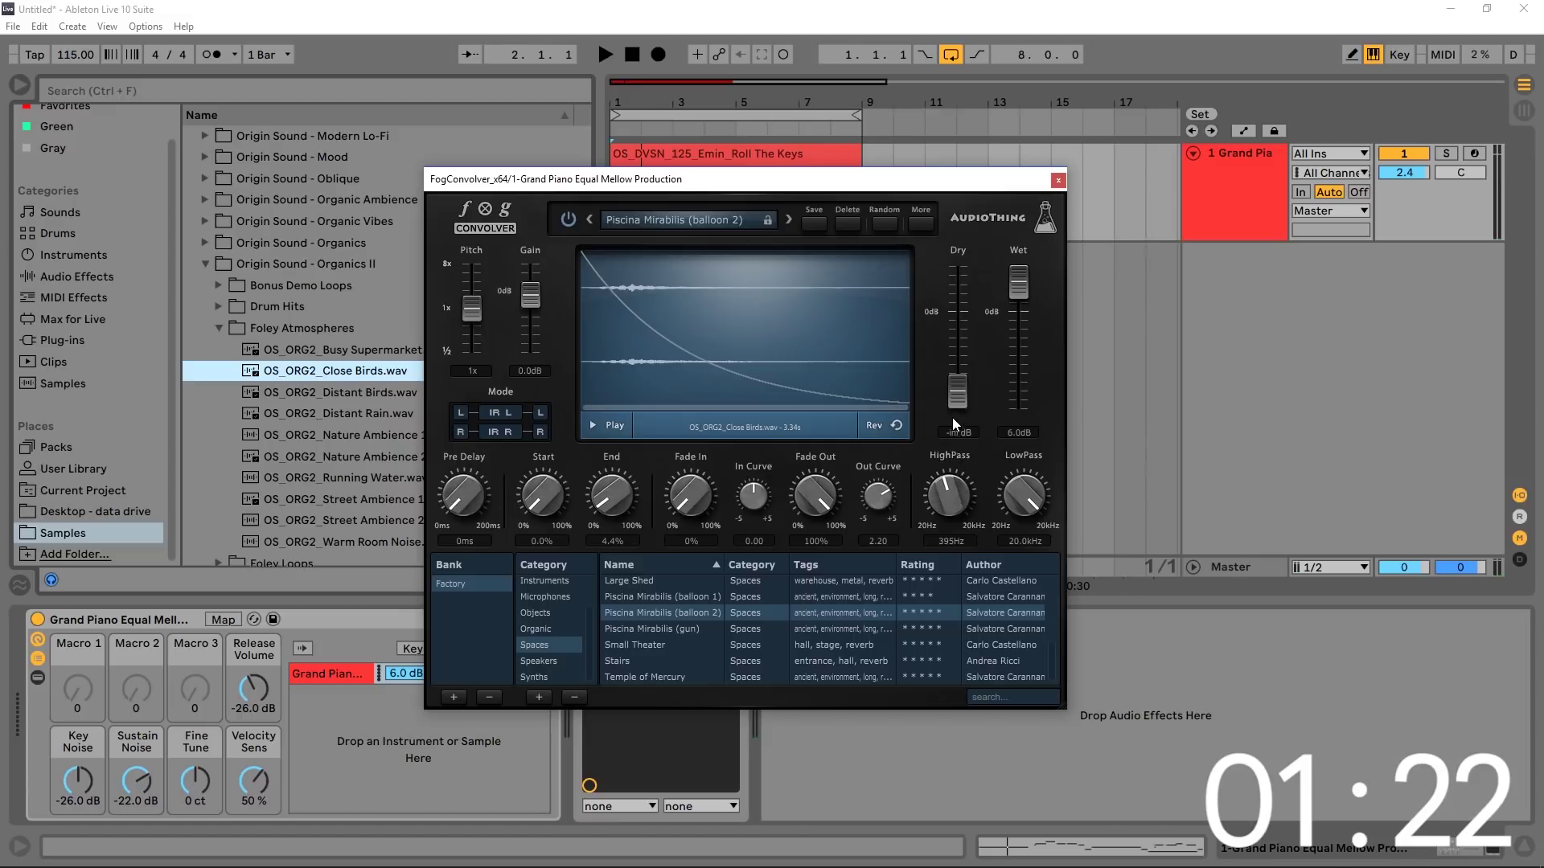
{"action": "left_click_drag", "start_coordinate": [954, 485], "coordinate": [953, 468]}
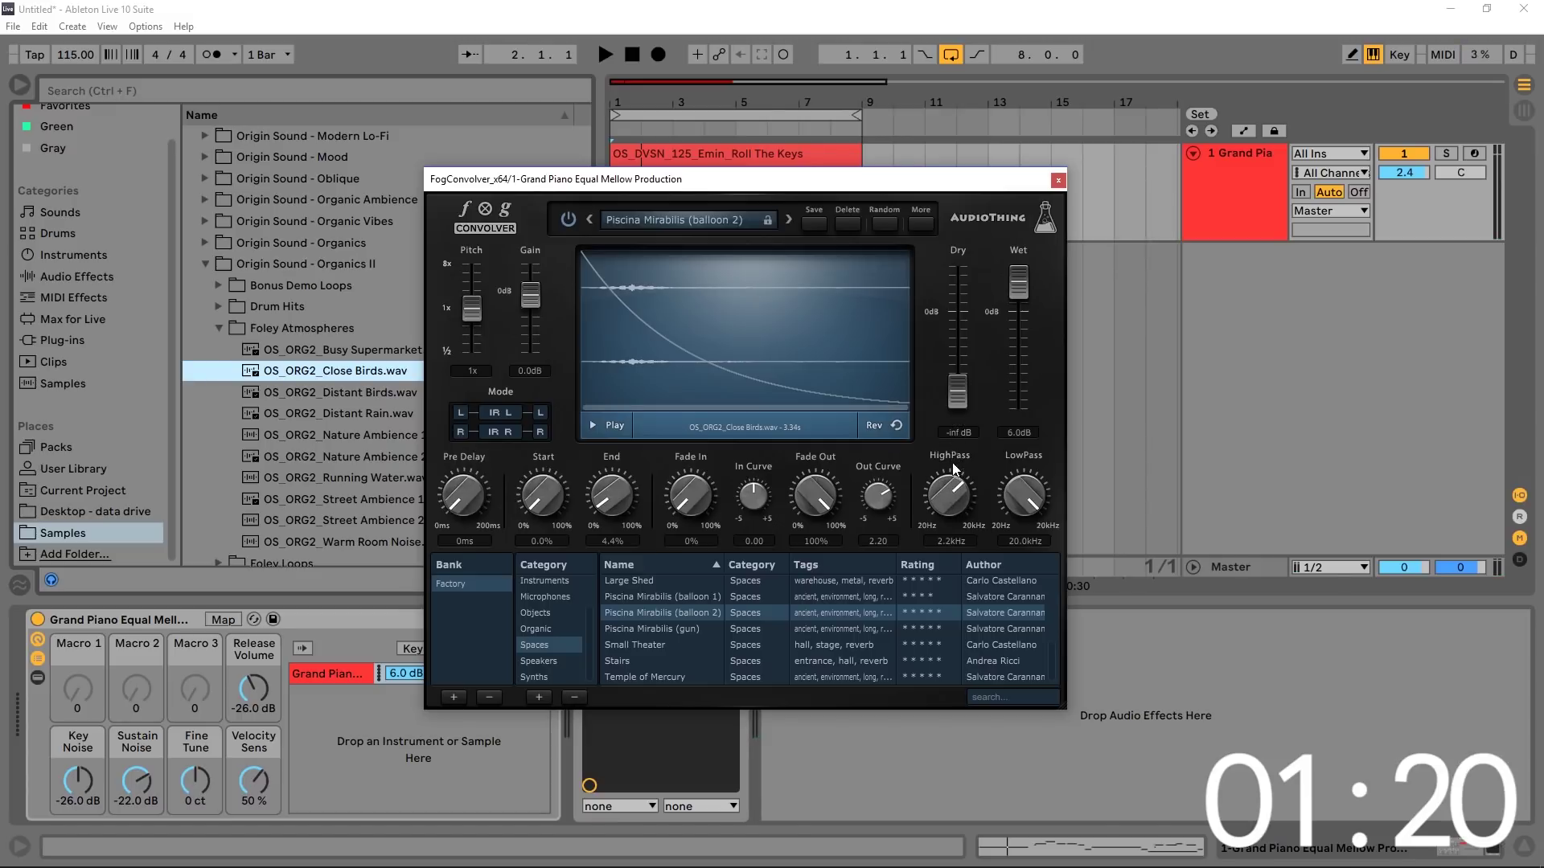
{"action": "left_click", "coordinate": [613, 429]}
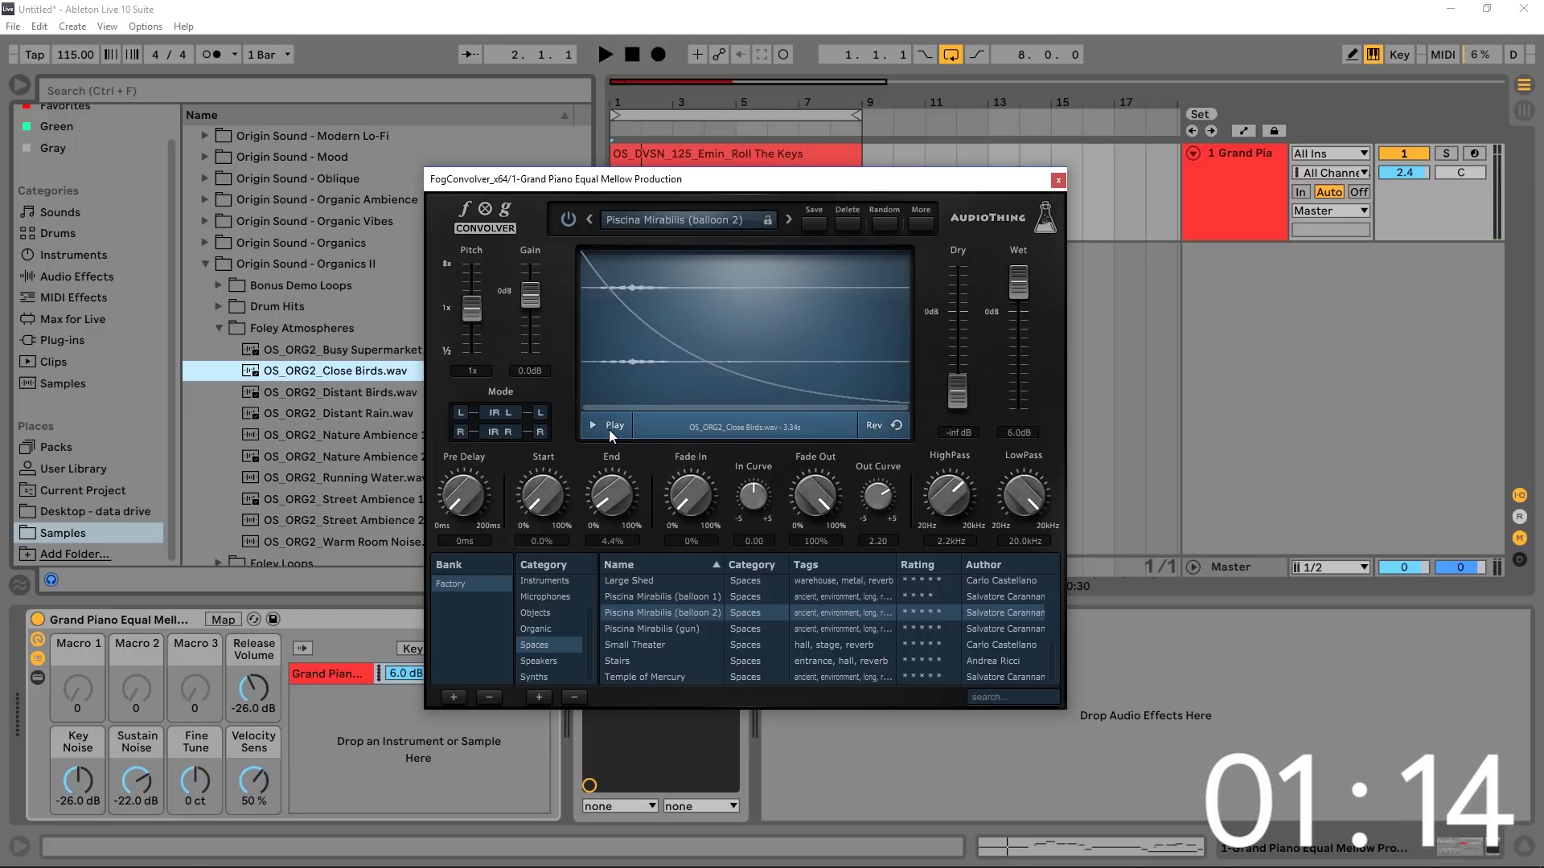
{"action": "key", "text": "space"}
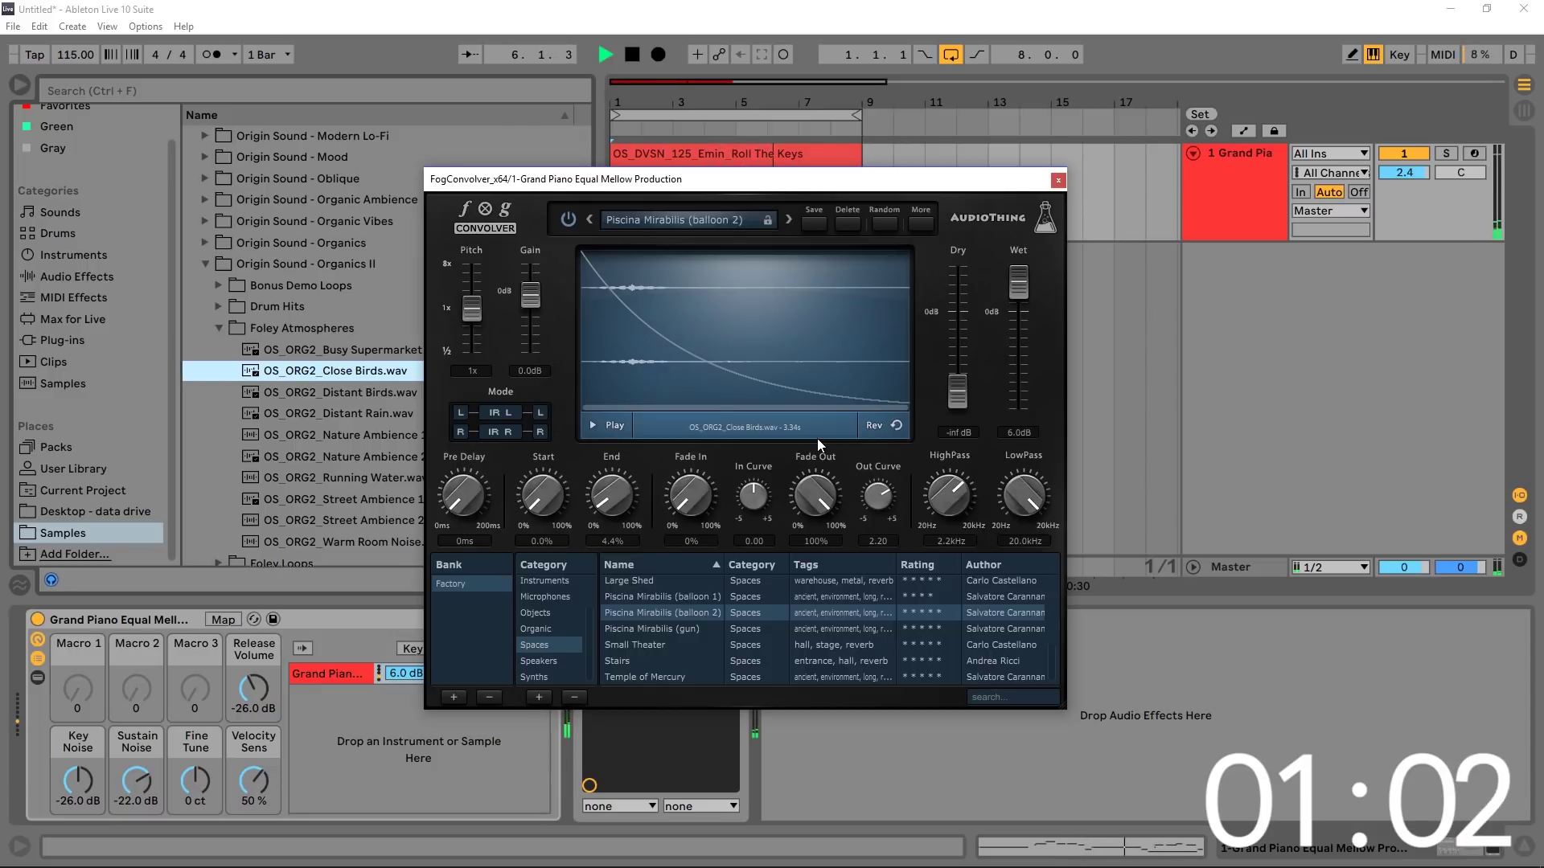
{"action": "key", "text": "space"}
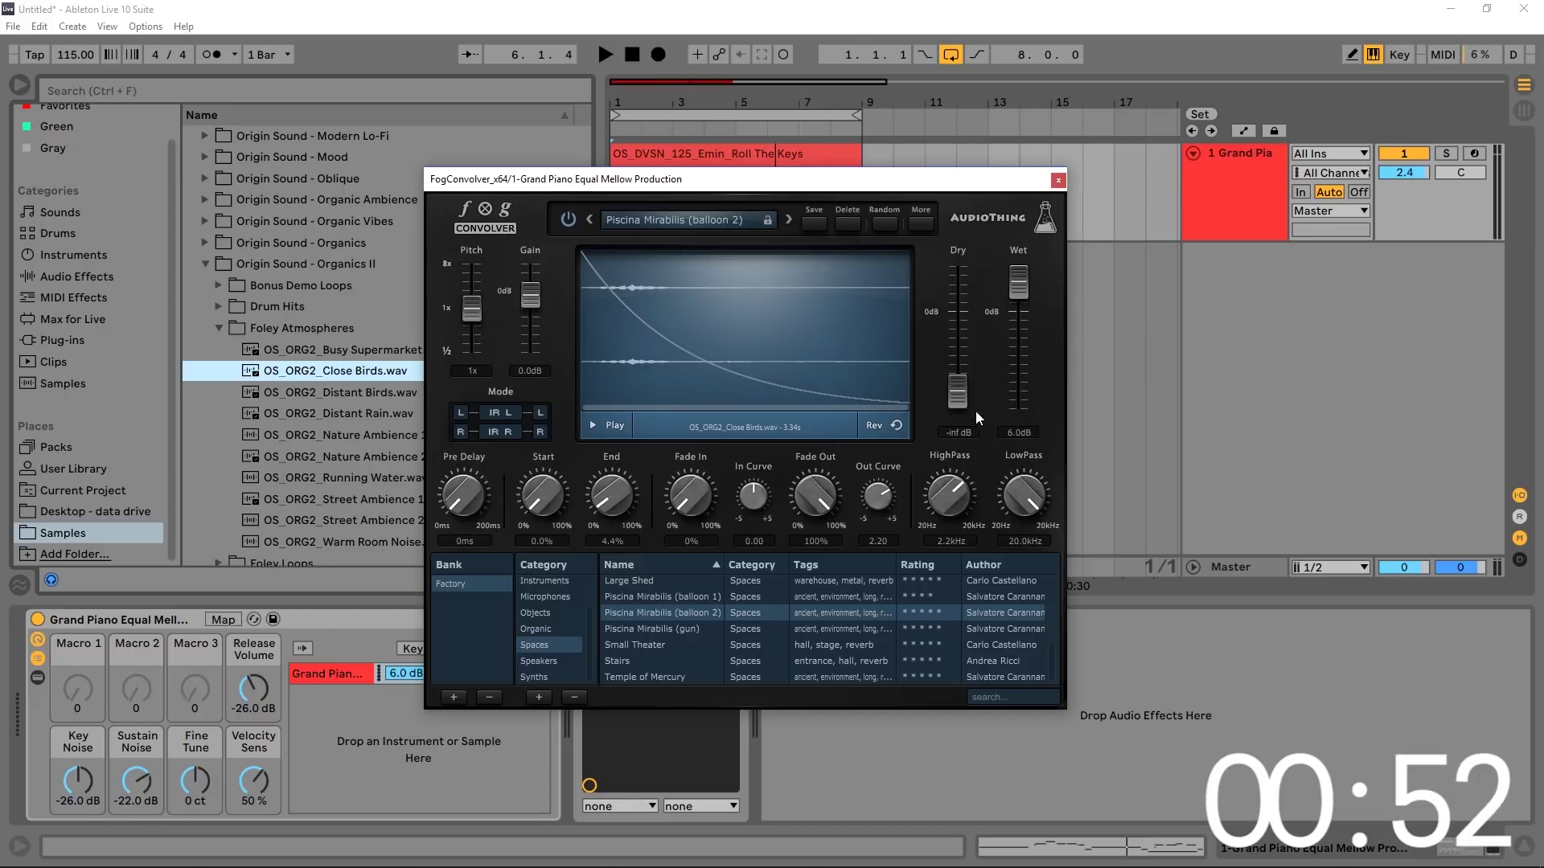
Step: Bring Dry up to -1.5 dB during playback, then set End to 6.0% for a 4.55 s impulse
{"action": "left_click_drag", "start_coordinate": [958, 392], "coordinate": [960, 329]}
{"action": "key", "text": "space"}
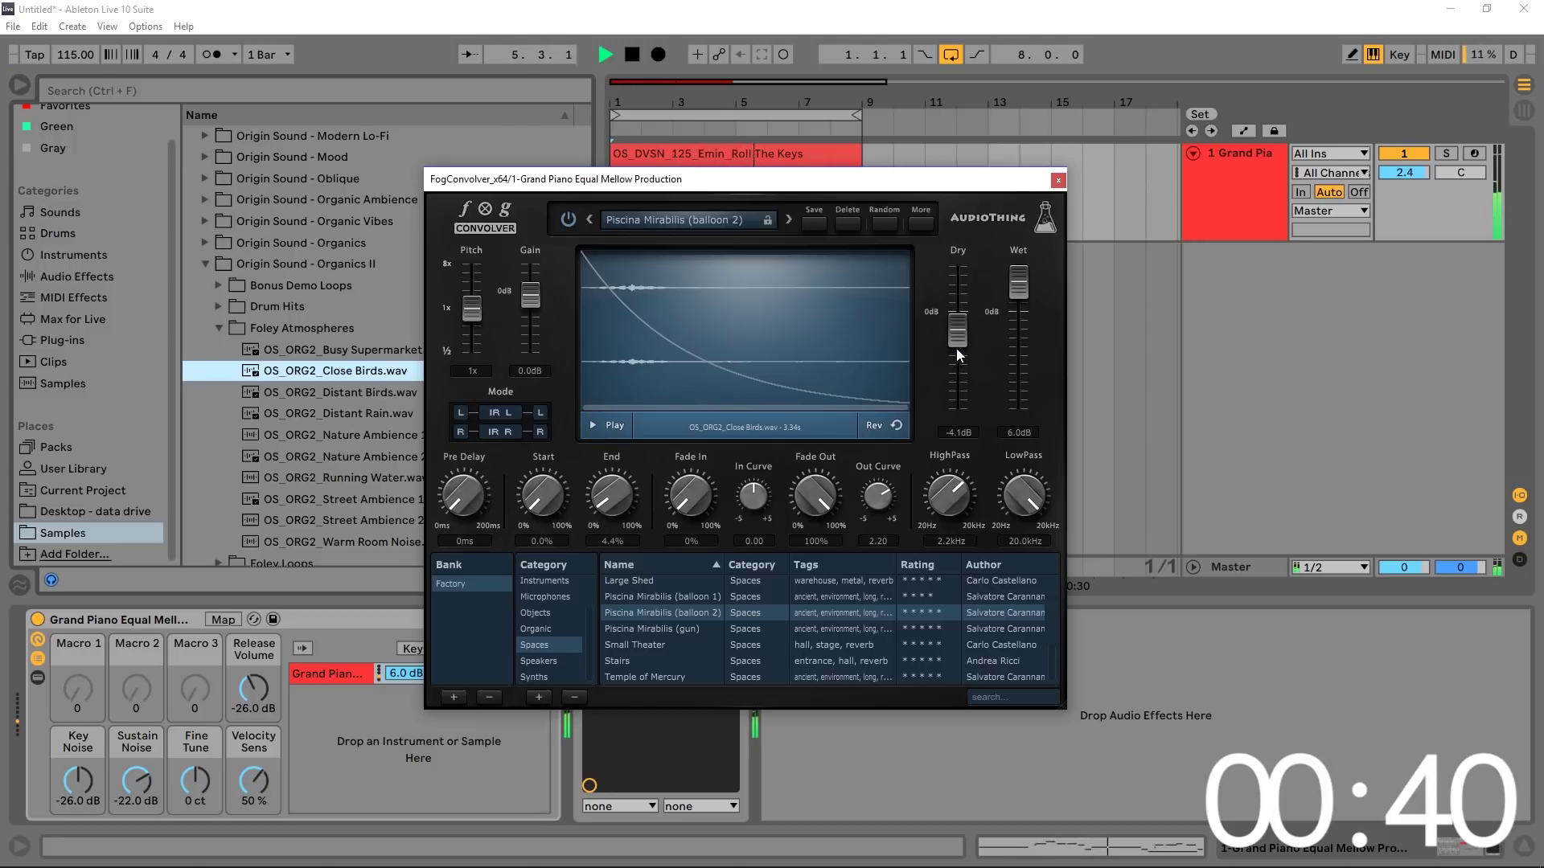
{"action": "left_click_drag", "start_coordinate": [956, 349], "coordinate": [965, 340]}
{"action": "key", "text": "space"}
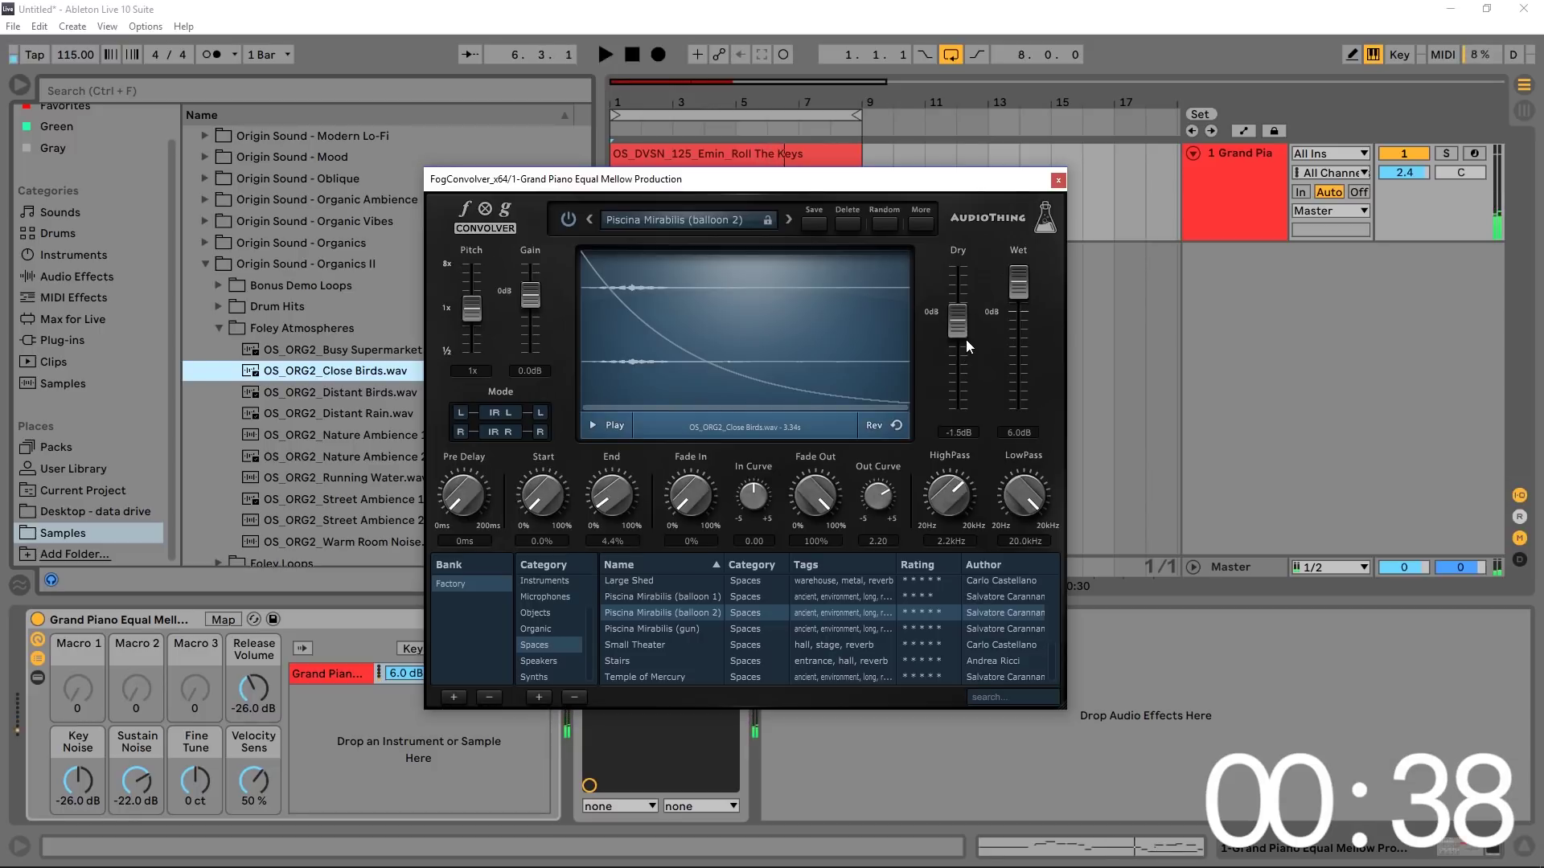
{"action": "key", "text": "space"}
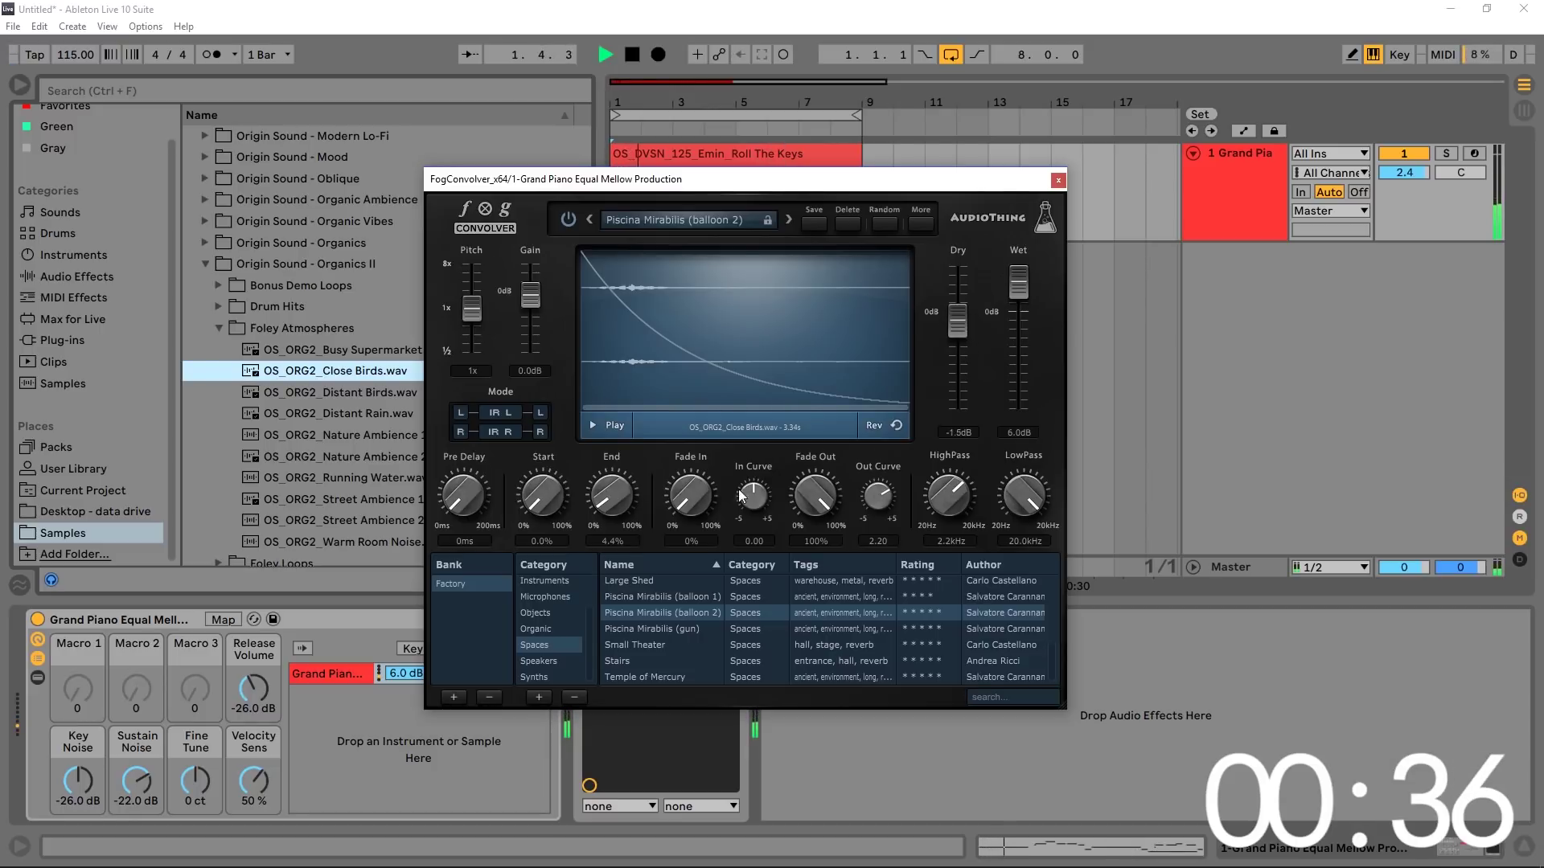
{"action": "left_click_drag", "start_coordinate": [622, 491], "coordinate": [631, 525]}
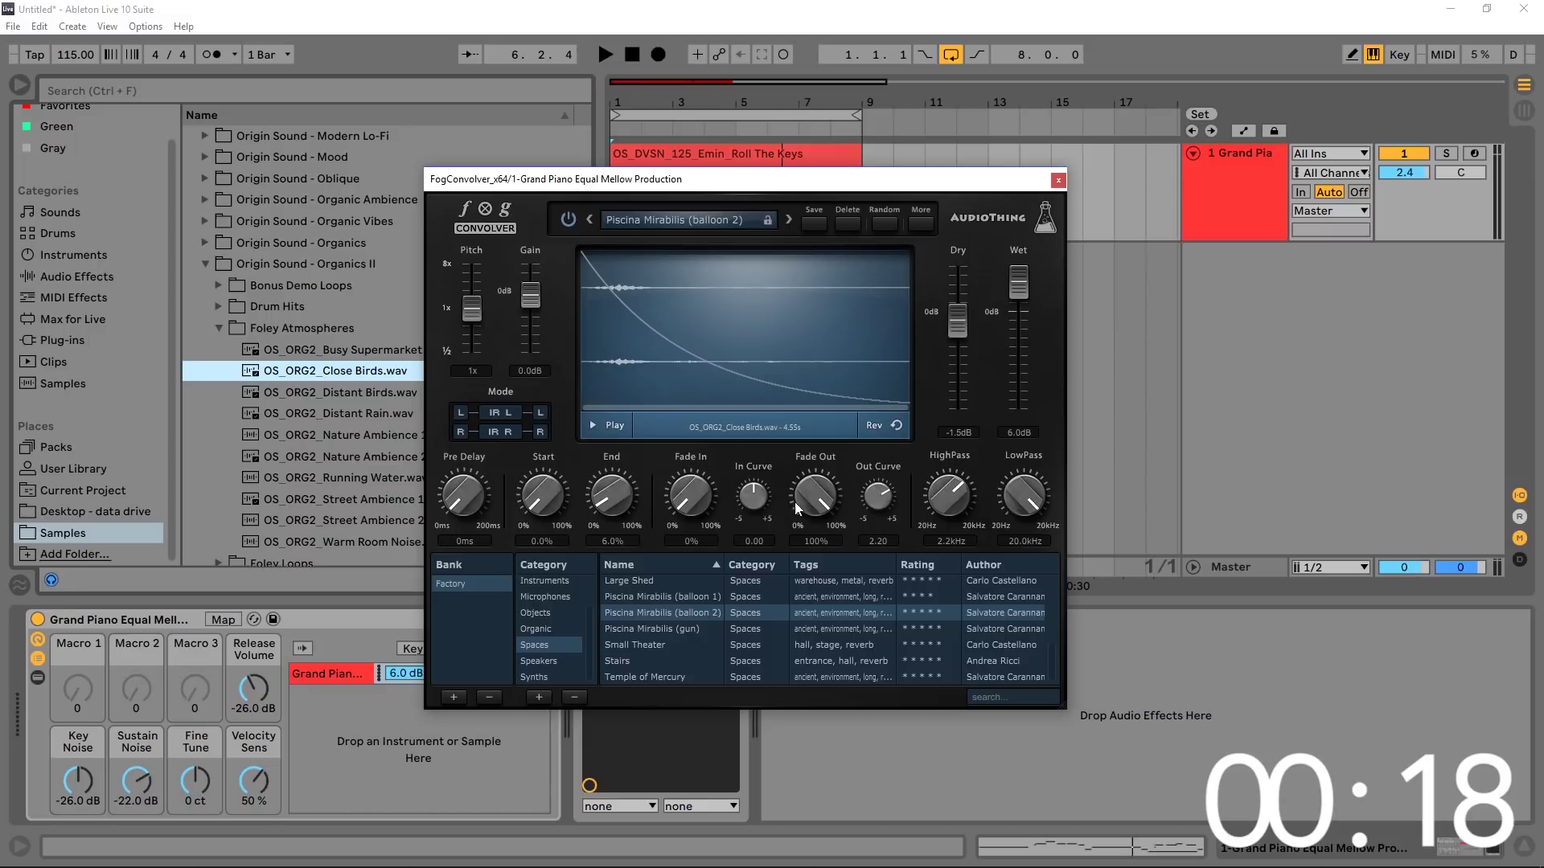
Step: Turn the Close Birds impulse Fade Out down to 87% while listening to playback
{"action": "left_click_drag", "start_coordinate": [812, 487], "coordinate": [807, 500]}
{"action": "key", "text": "space"}
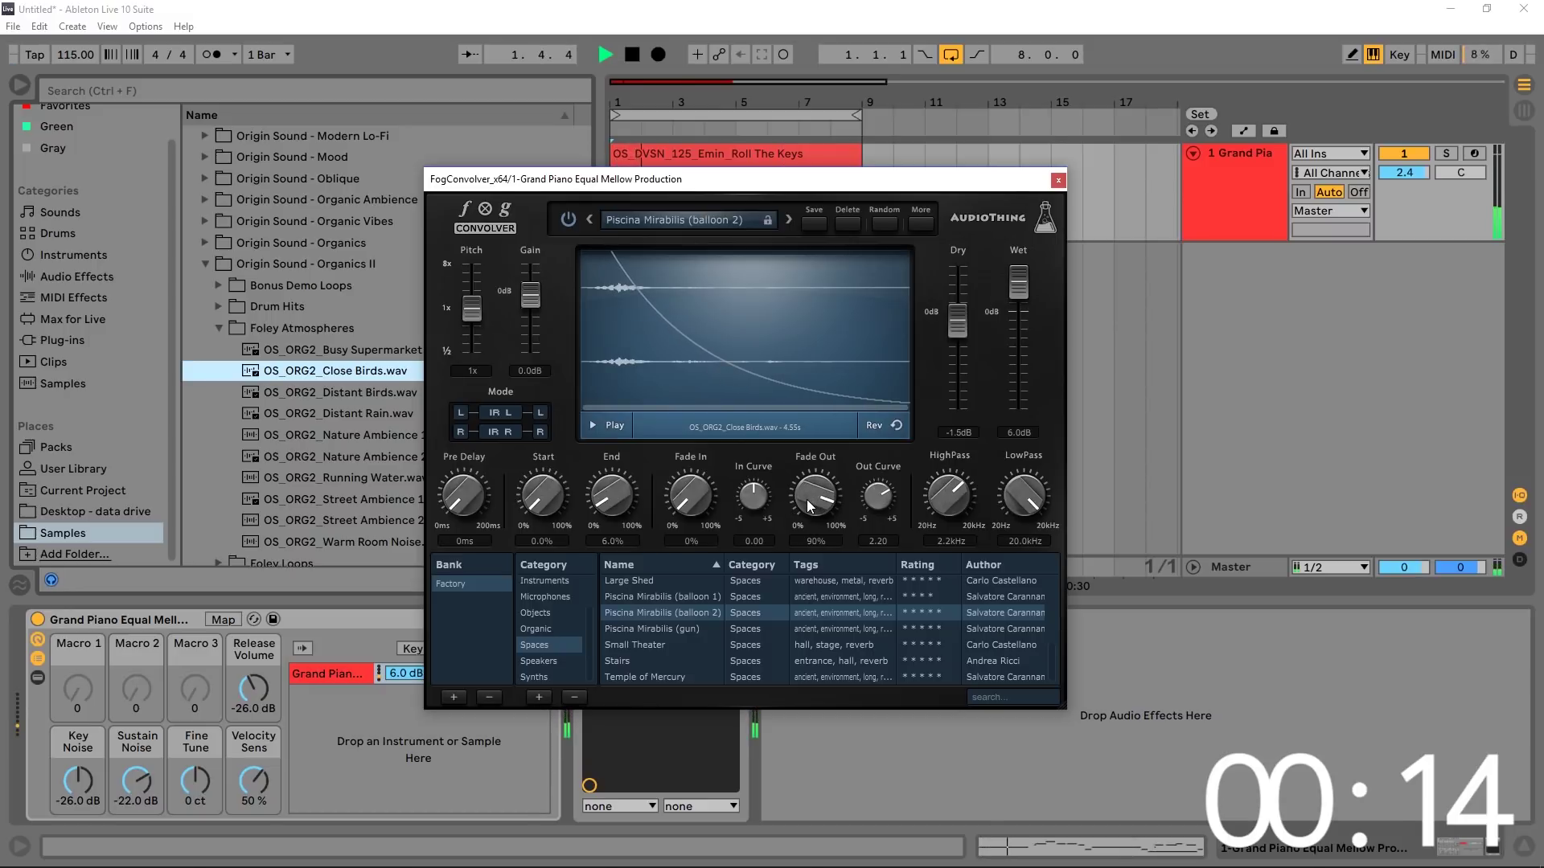
{"action": "left_click_drag", "start_coordinate": [808, 500], "coordinate": [803, 503]}
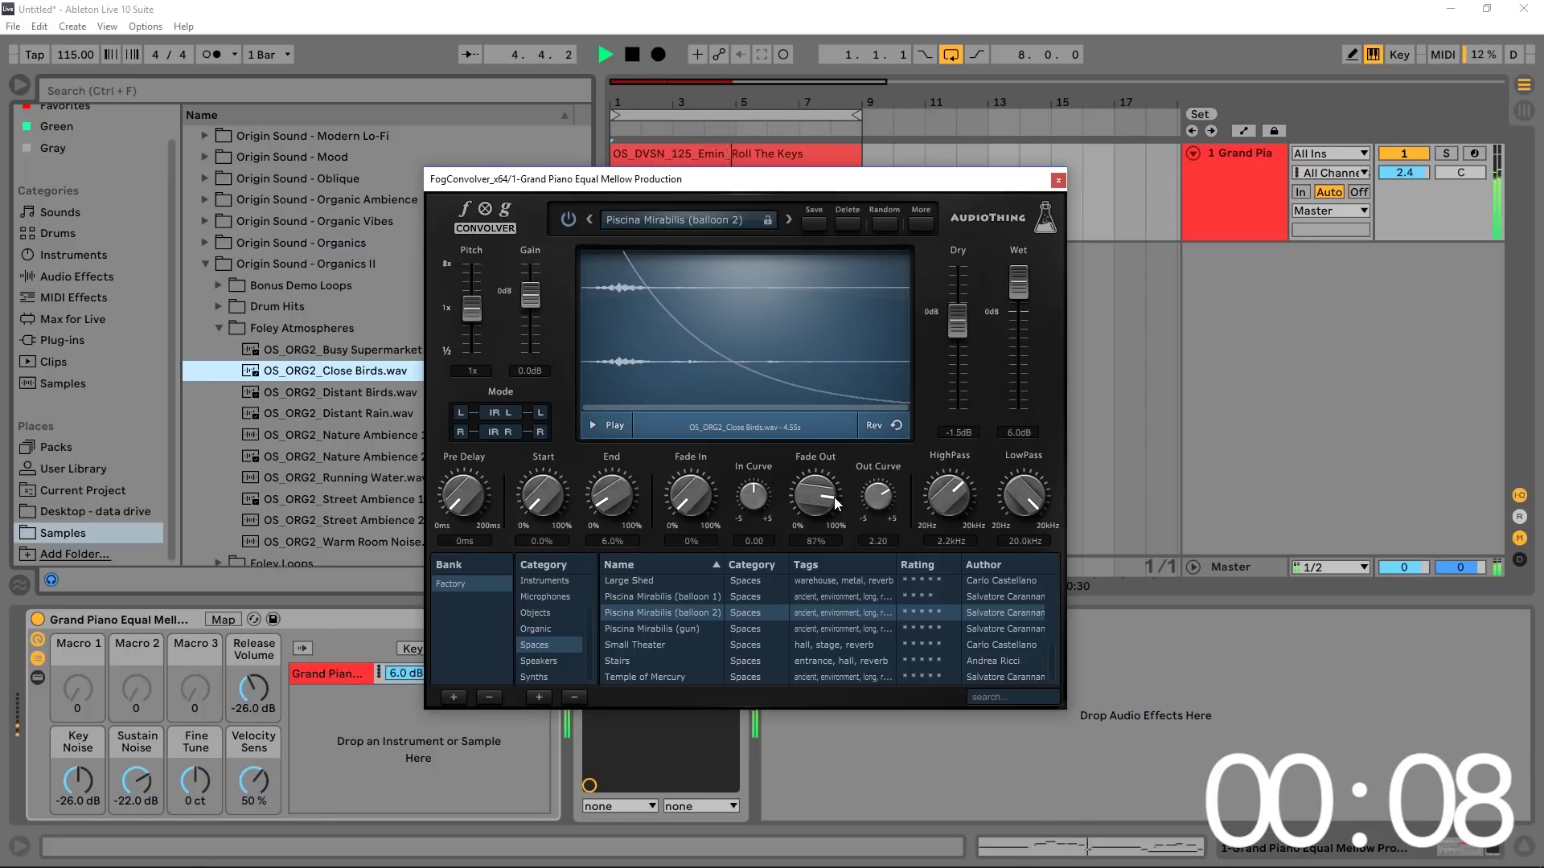
{"action": "key", "text": "space"}
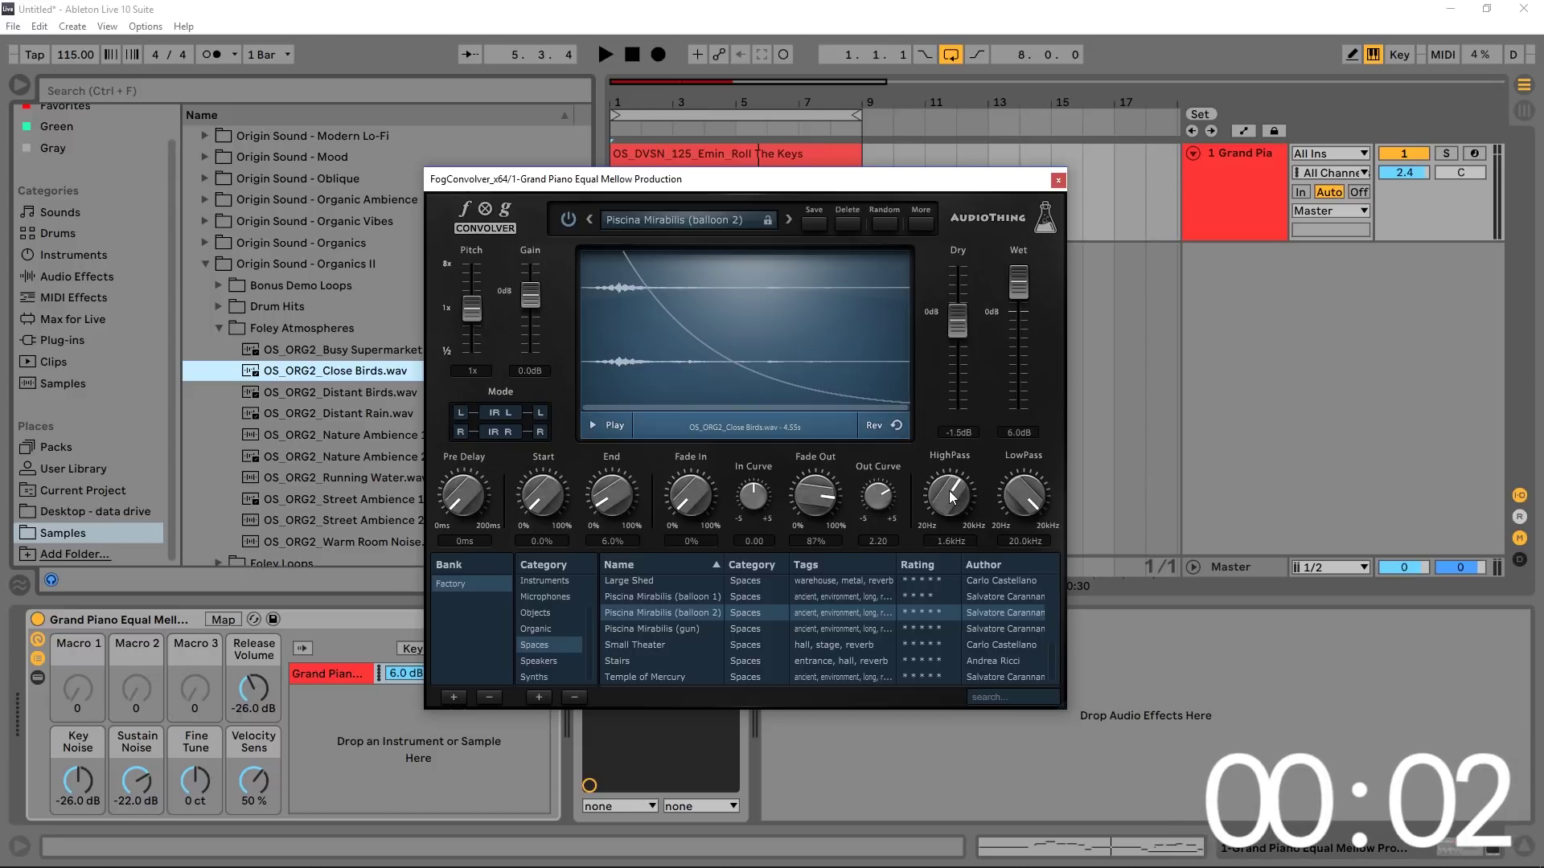
Step: Sweep the HighPass cutoff during playback to settle at 1.1 kHz, then disable arrangement looping
{"action": "left_click_drag", "start_coordinate": [950, 488], "coordinate": [946, 496]}
{"action": "key", "text": "space"}
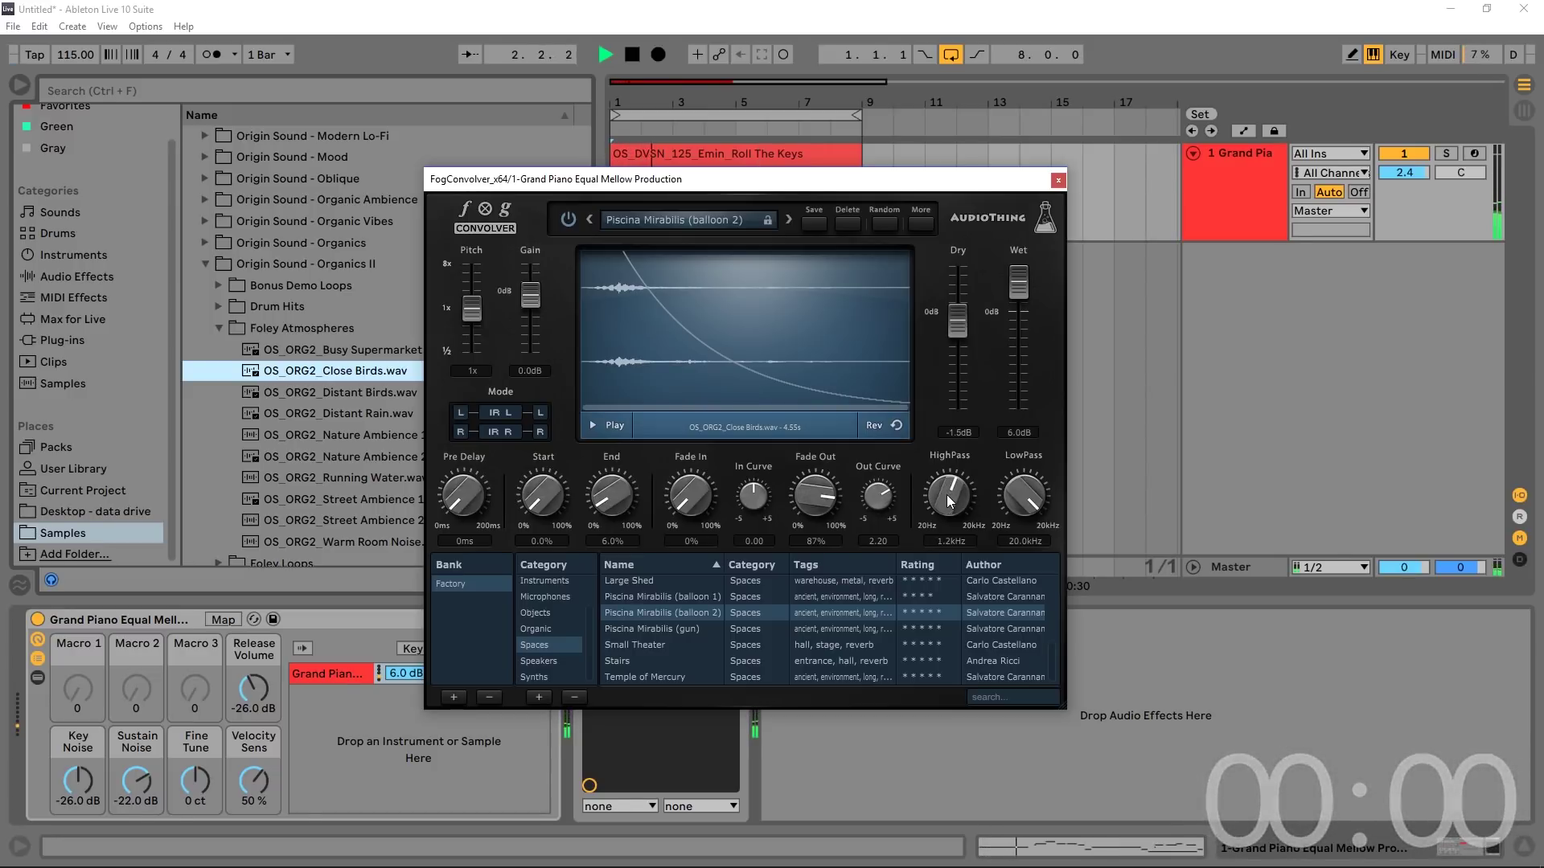
{"action": "left_click_drag", "start_coordinate": [949, 503], "coordinate": [935, 525]}
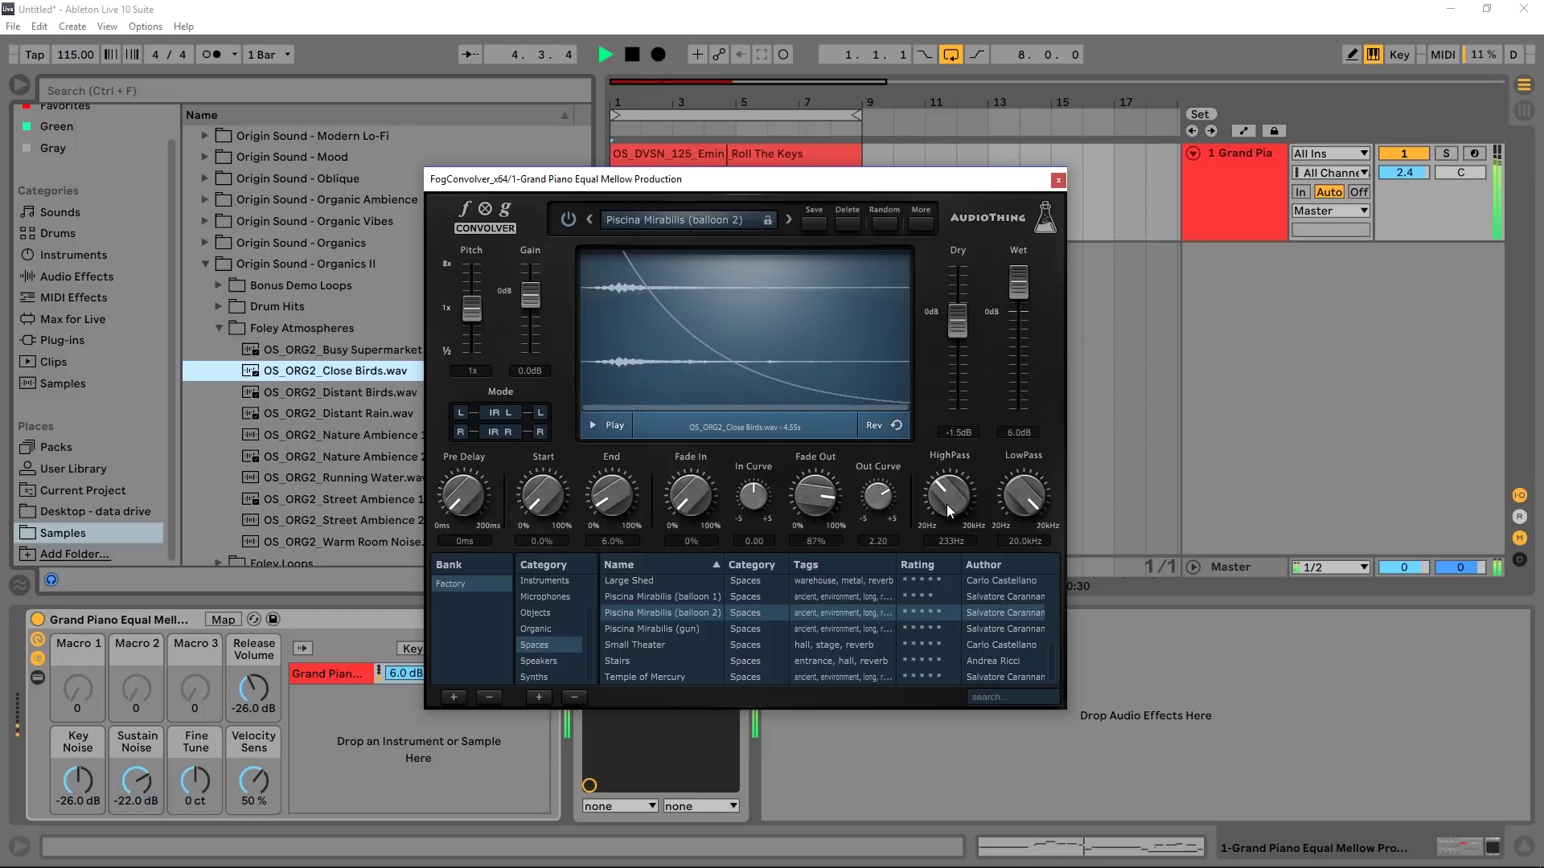
{"action": "key", "text": "space"}
{"action": "left_click_drag", "start_coordinate": [946, 507], "coordinate": [952, 466]}
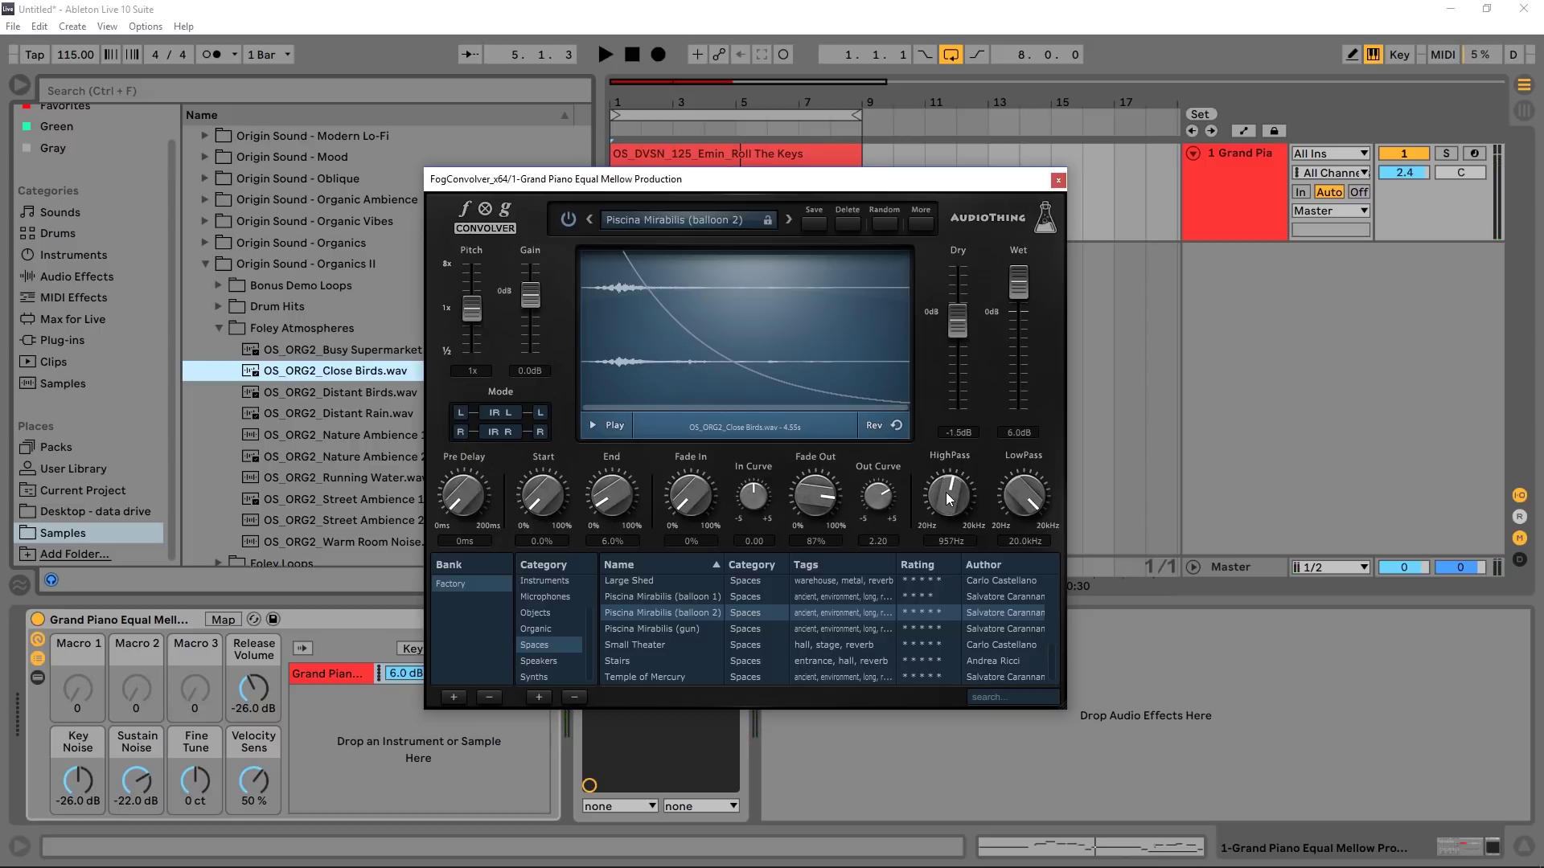
{"action": "left_click_drag", "start_coordinate": [948, 502], "coordinate": [954, 497]}
{"action": "key", "text": "space"}
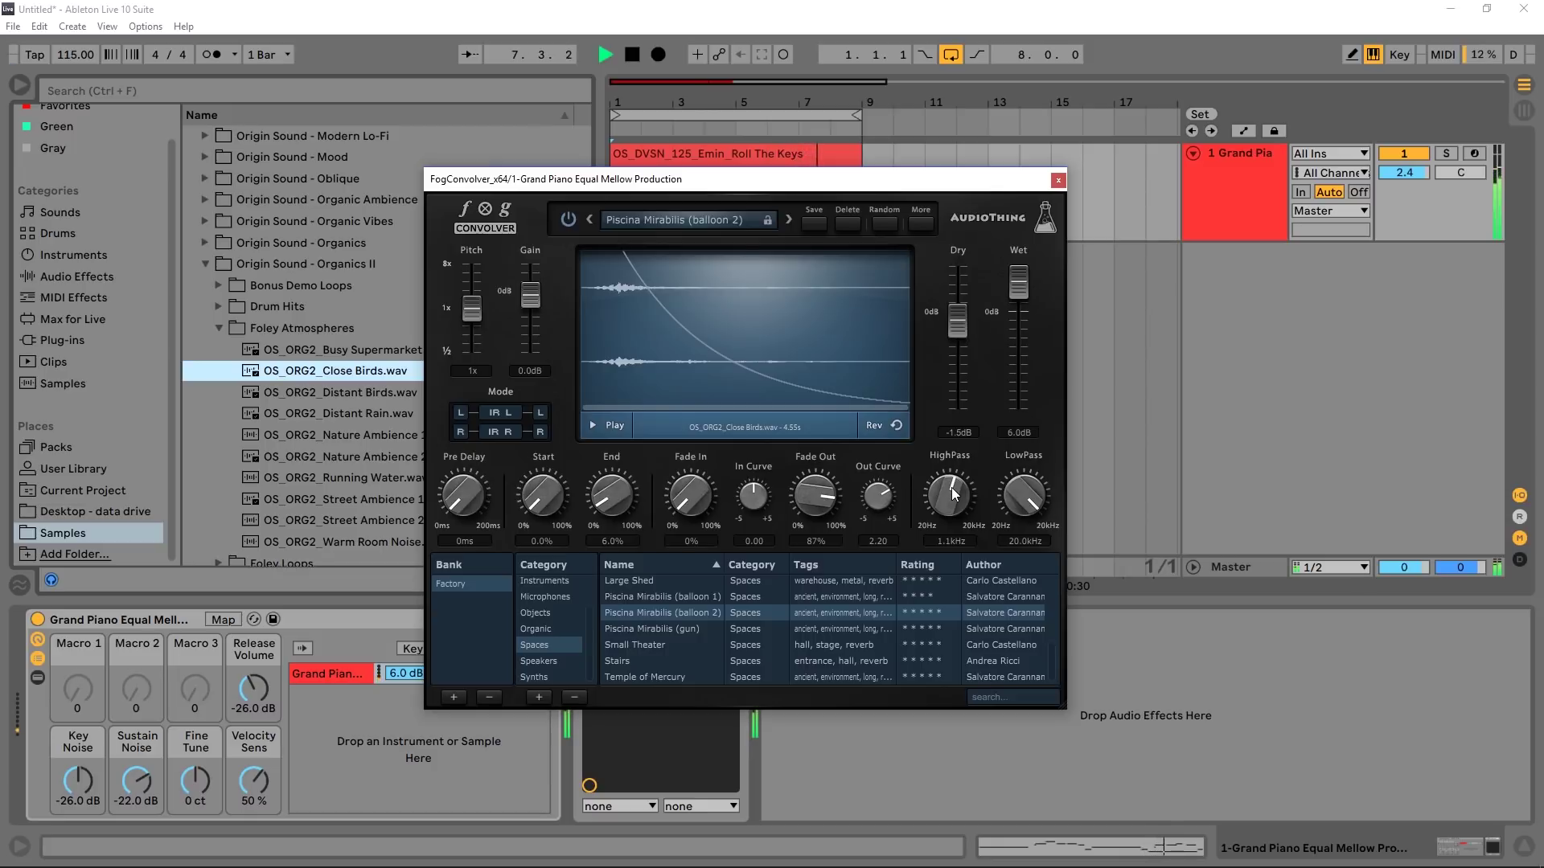
{"action": "left_click", "coordinate": [949, 54]}
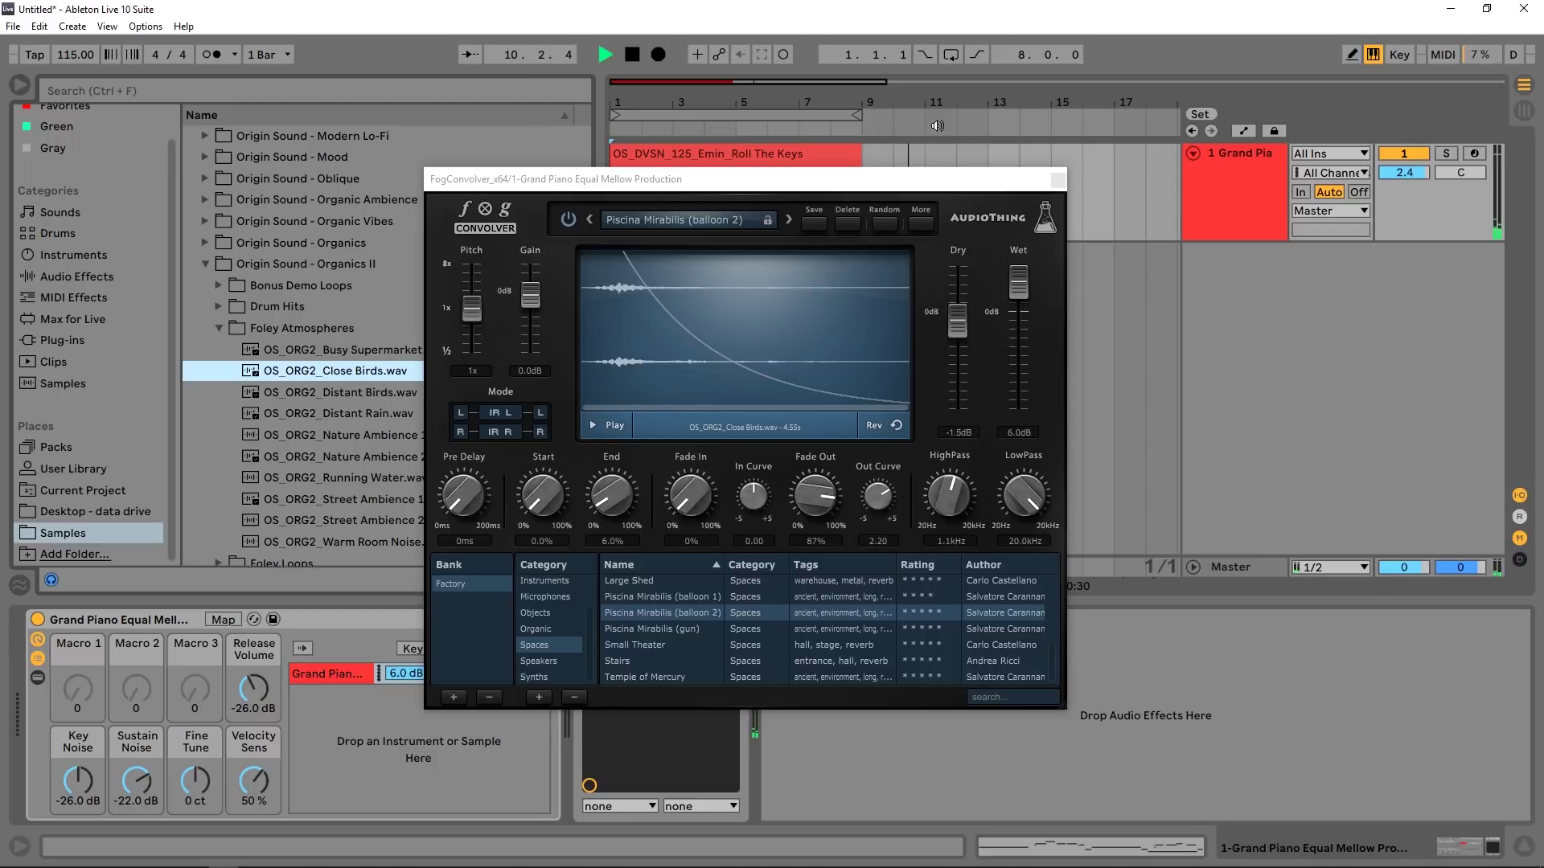
Step: Stop the transport after listening to the finished bird-sample reverb
{"action": "key", "text": "space"}
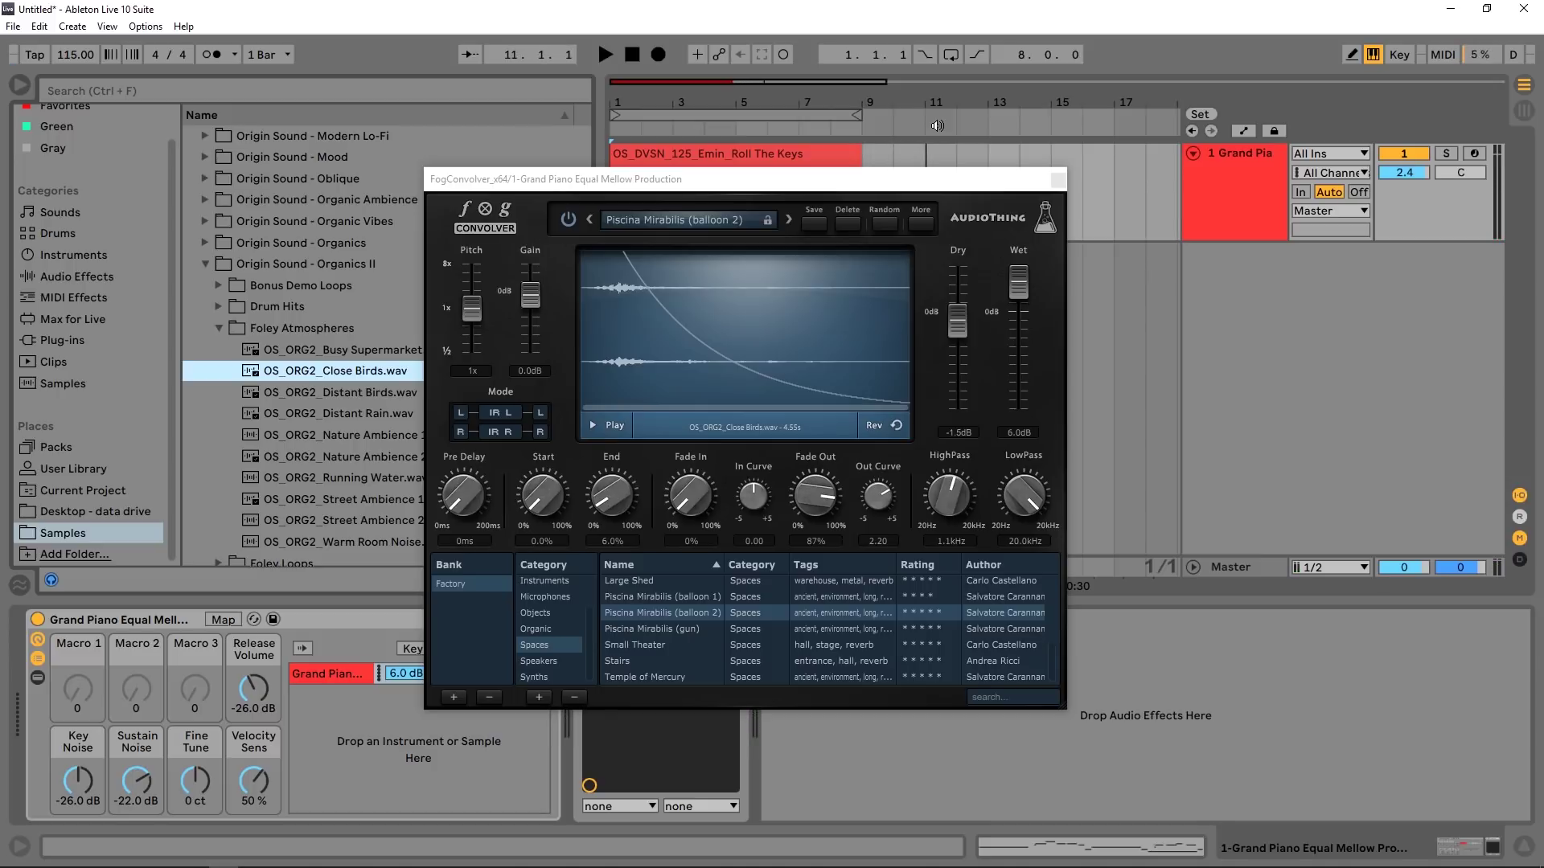